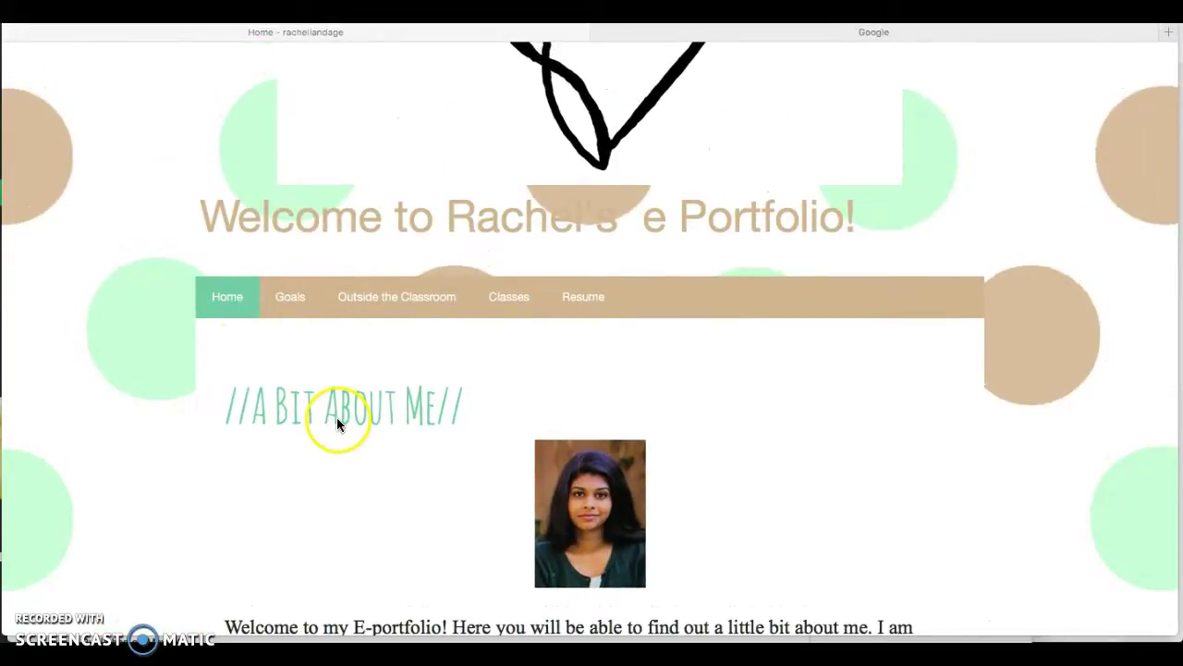
Scroll through the Home page, then view the Goals and Outside the Classroom pages.
{"action": "scroll", "coordinate": [337, 385], "scroll_direction": "down", "scroll_amount": 2}
{"action": "scroll", "coordinate": [336, 393], "scroll_direction": "down", "scroll_amount": 5}
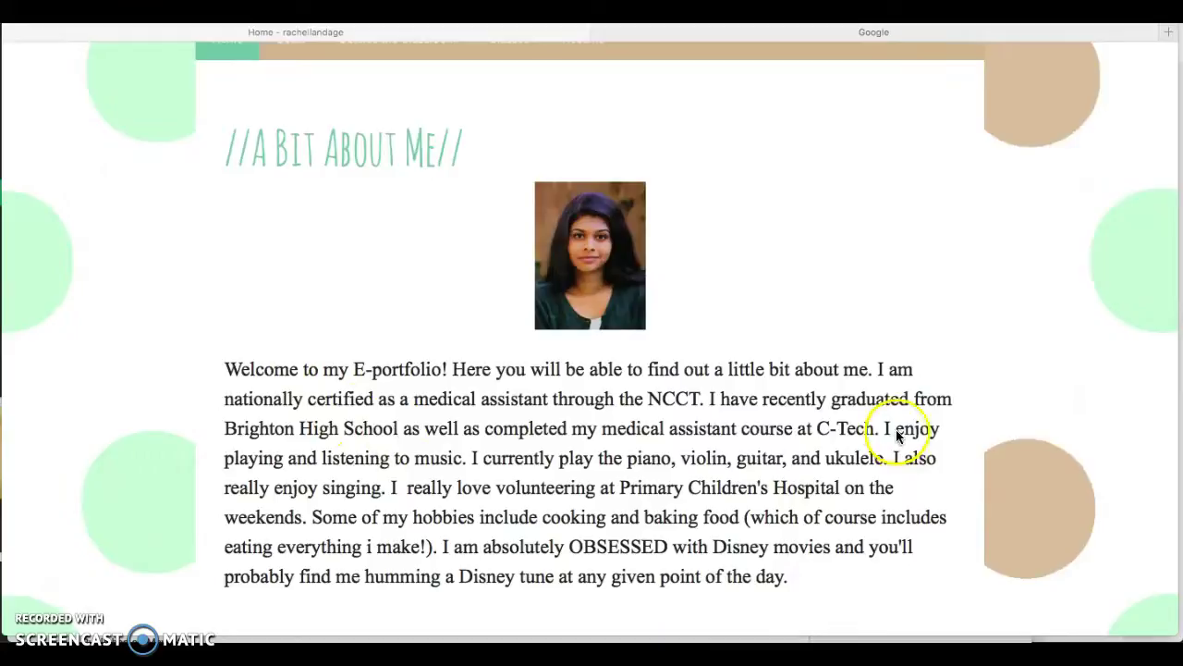
{"action": "scroll", "coordinate": [896, 432], "scroll_direction": "up", "scroll_amount": 3}
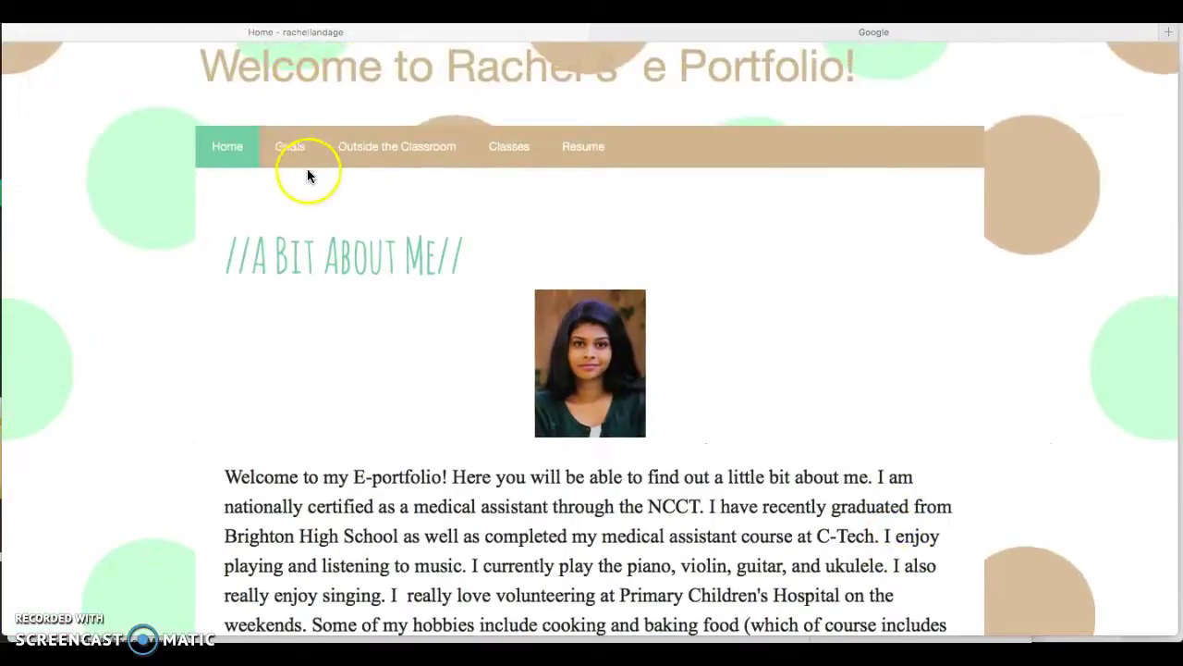
{"action": "left_click", "coordinate": [300, 155]}
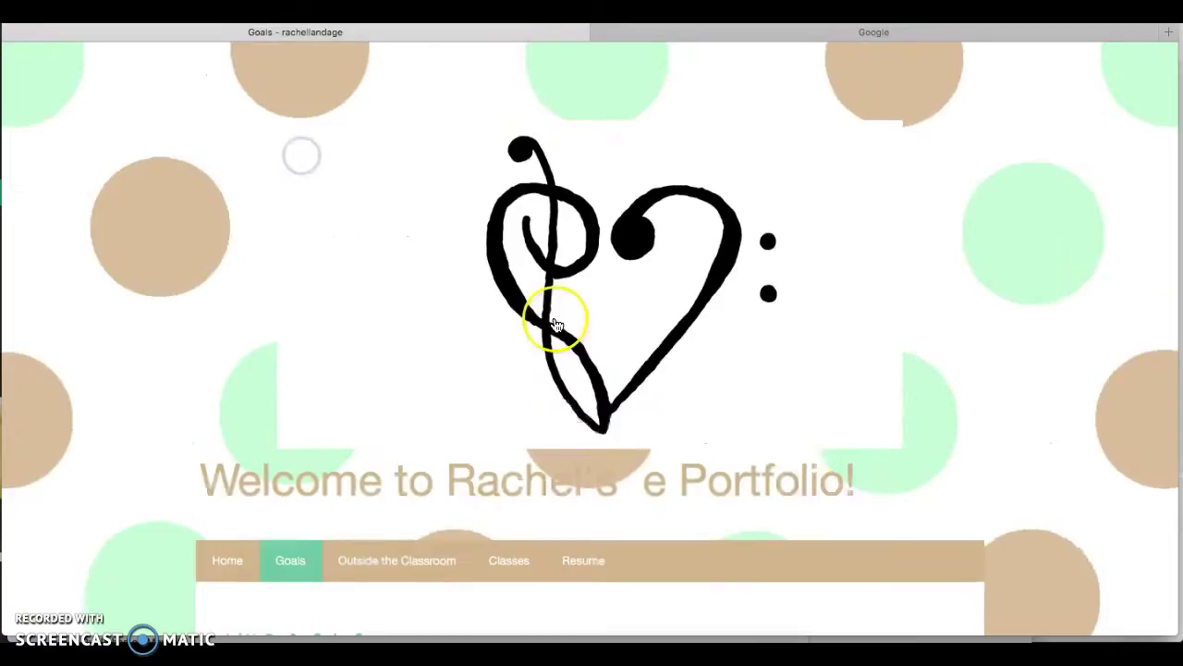
{"action": "scroll", "coordinate": [801, 492], "scroll_direction": "down", "scroll_amount": 5}
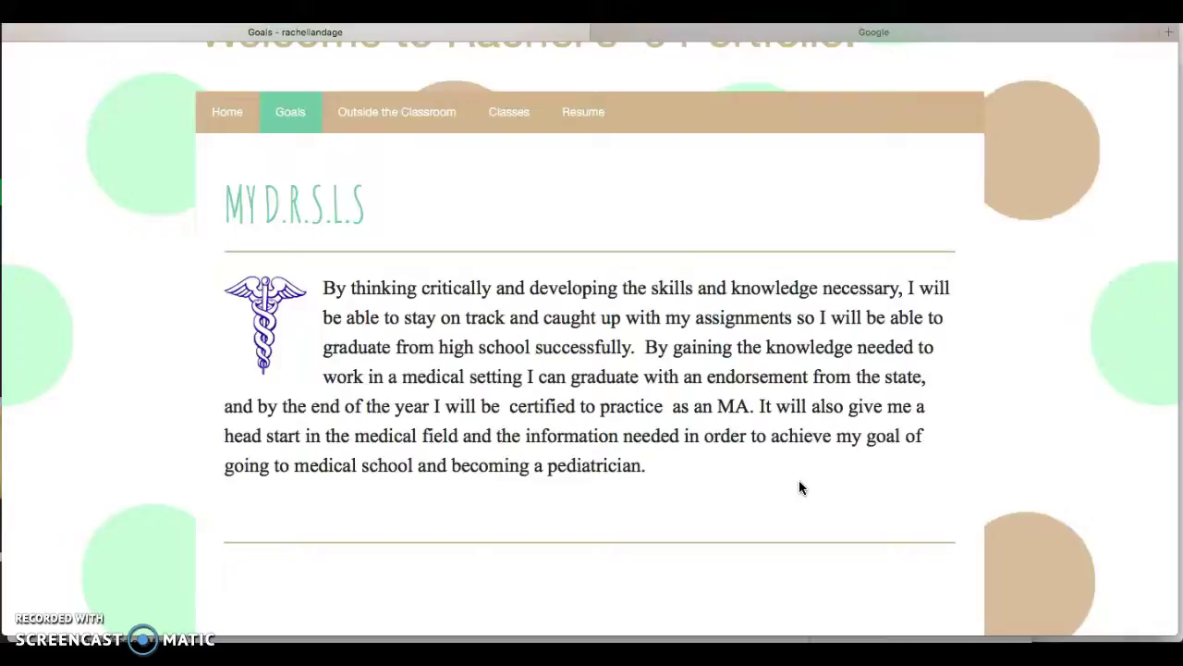
{"action": "left_click", "coordinate": [407, 115]}
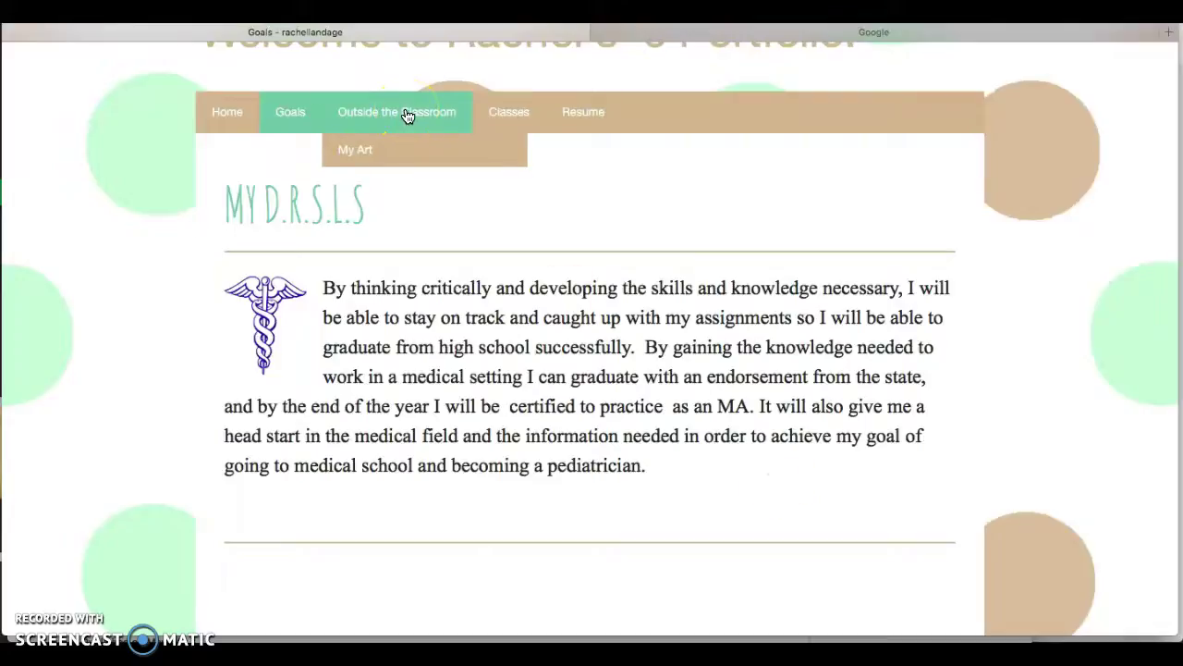
{"action": "scroll", "coordinate": [998, 356], "scroll_direction": "down", "scroll_amount": 10}
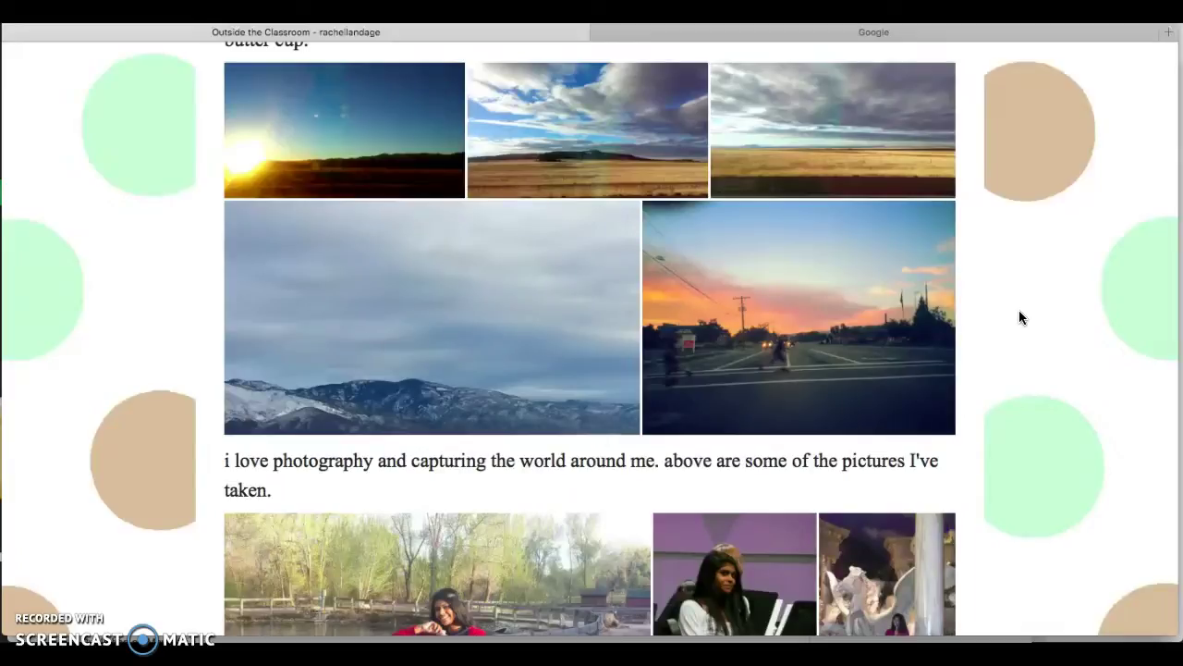
{"action": "scroll", "coordinate": [1018, 310], "scroll_direction": "up", "scroll_amount": 15}
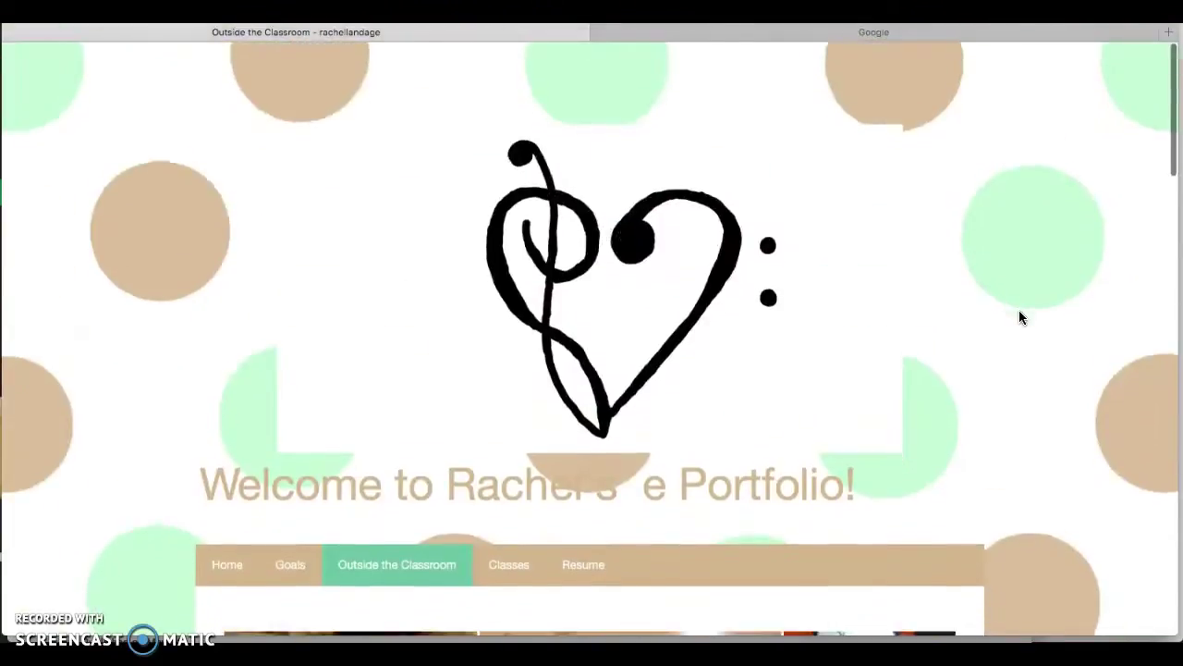
Visit the English 2010 class page, then the Resume page, zooming out to show the resume PDF.
{"action": "mouse_move", "coordinate": [479, 411]}
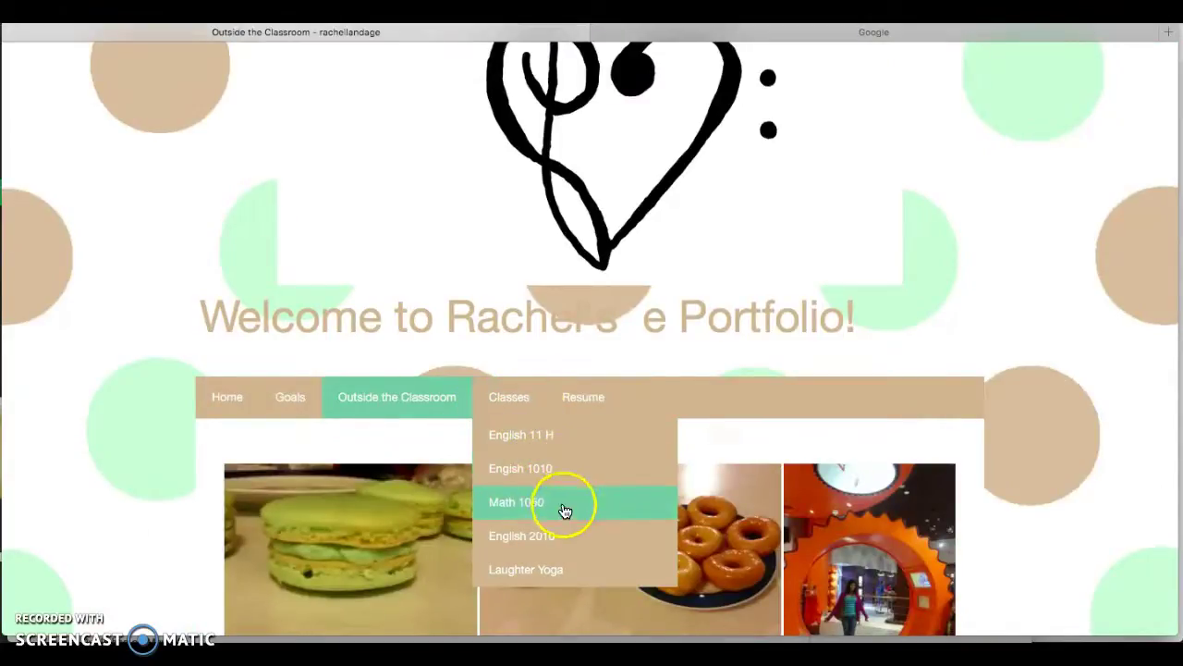
{"action": "left_click", "coordinate": [558, 536]}
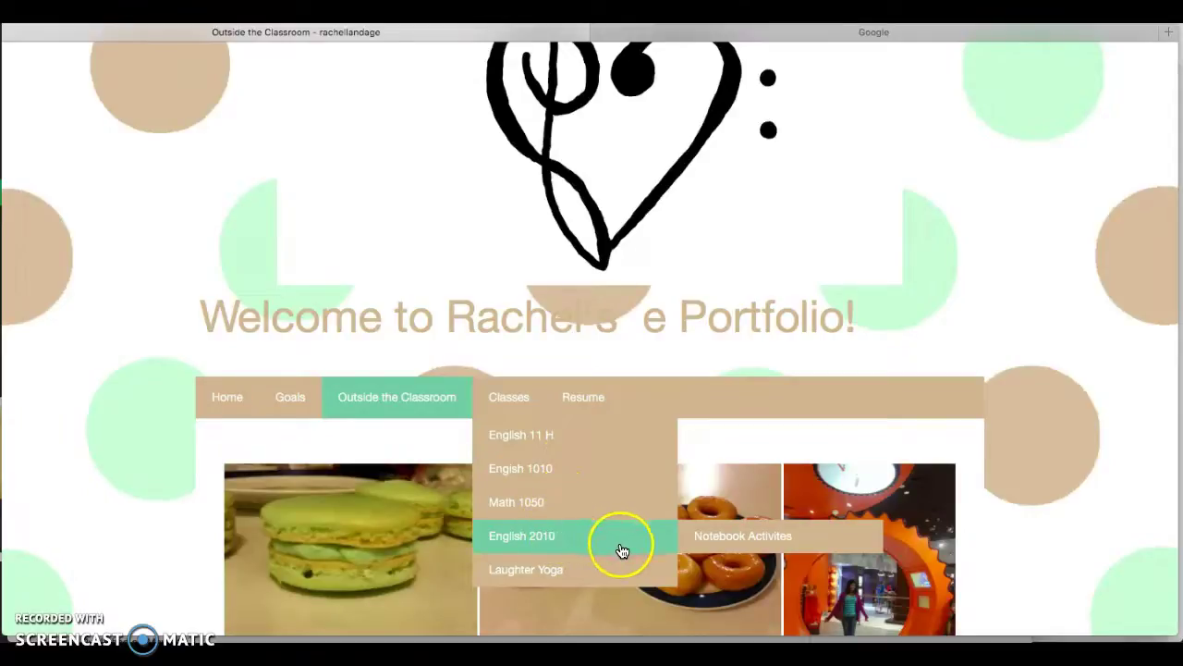
{"action": "left_click", "coordinate": [601, 415]}
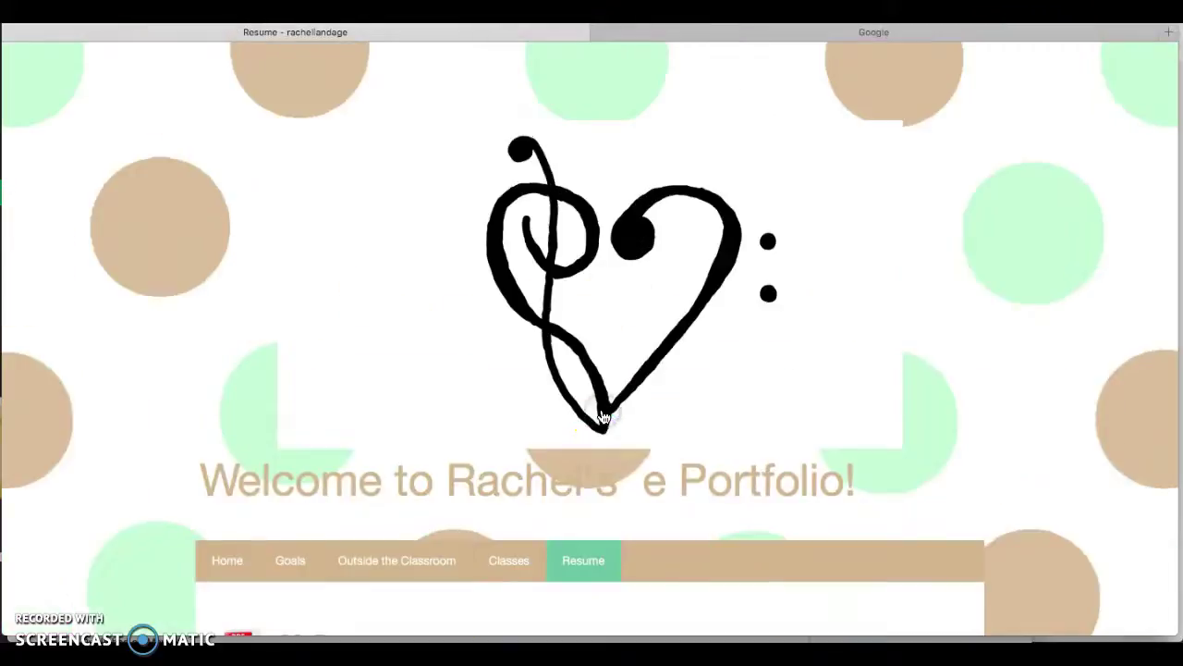
{"action": "scroll", "coordinate": [747, 555], "scroll_direction": "down", "scroll_amount": 5}
{"action": "scroll", "coordinate": [748, 545], "scroll_direction": "down", "scroll_amount": 2}
{"action": "key", "text": "super+minus"}
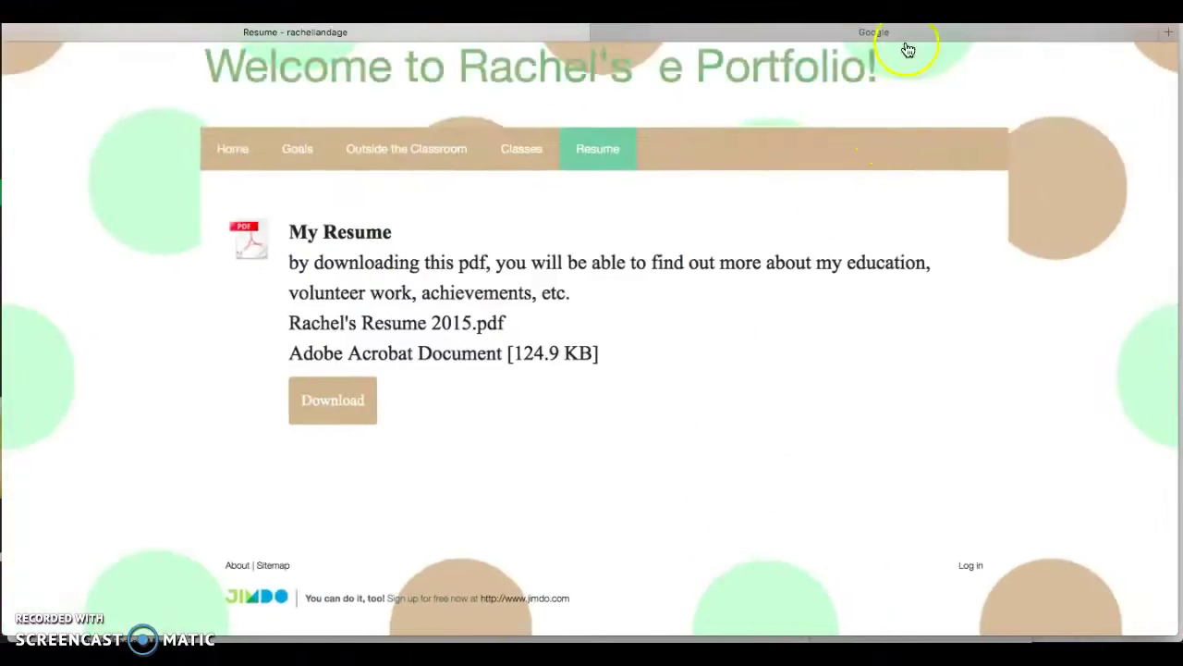
Search Google for 'jimdo' and open the Jimdo Website Builder result.
{"action": "left_click", "coordinate": [921, 33]}
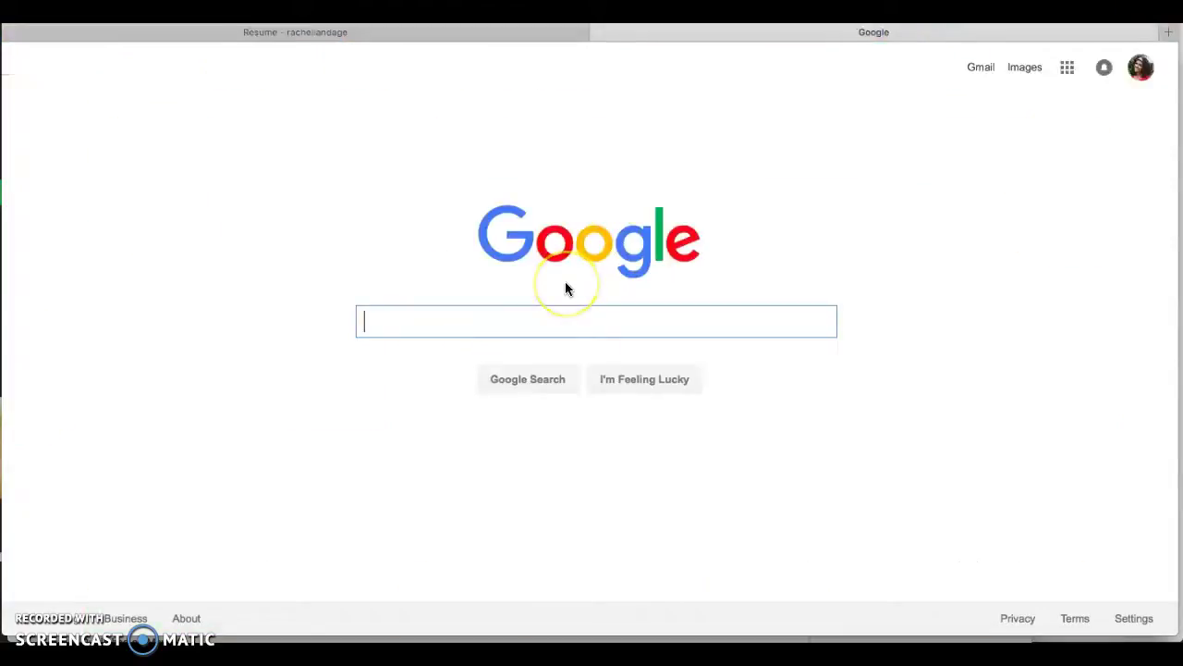
{"action": "type", "text": "jimdo"}
{"action": "key", "text": "Return"}
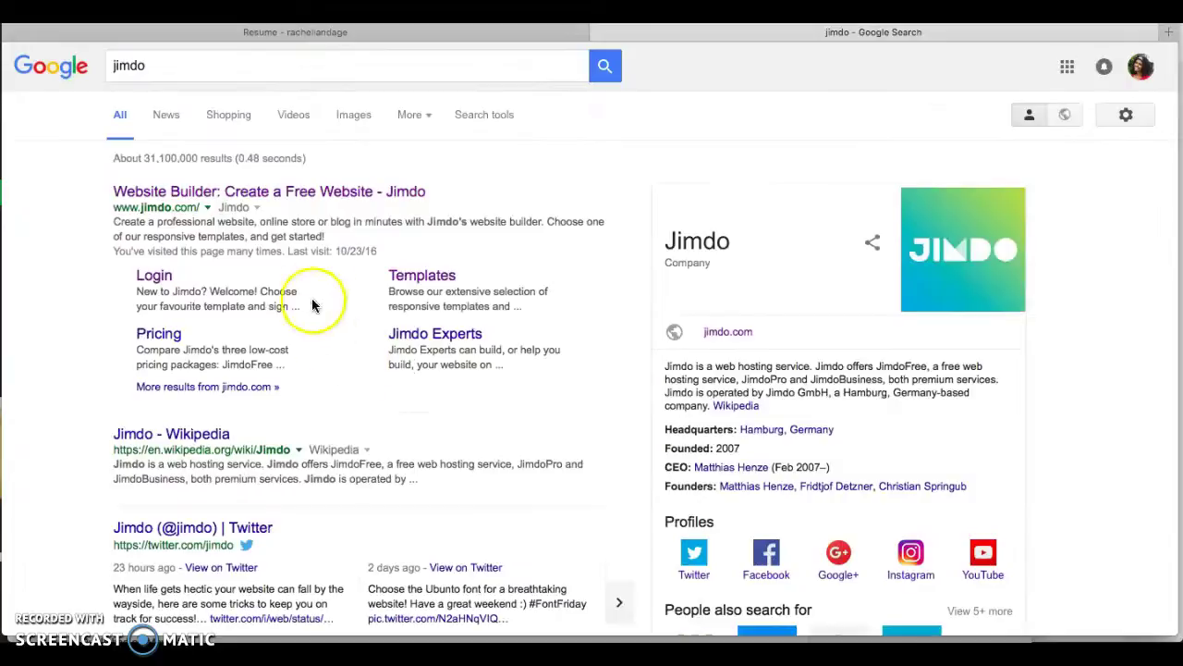
{"action": "left_click", "coordinate": [351, 198]}
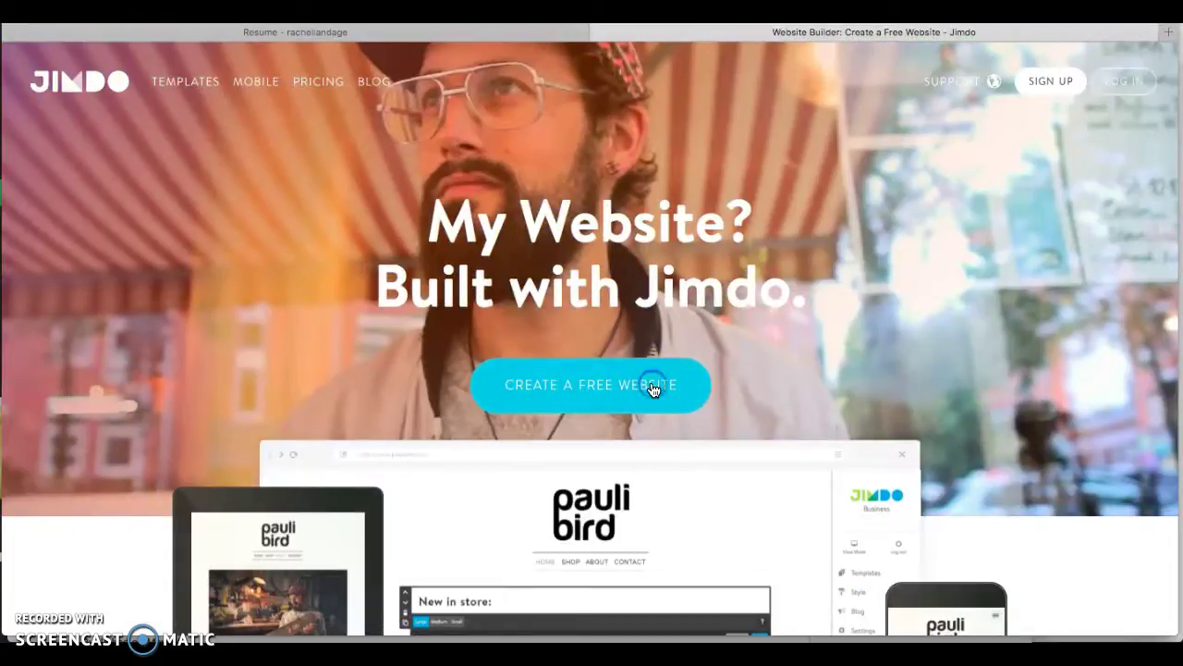
Browse Jimdo's free website templates and pick the Berlin Cupcakes template.
{"action": "left_click", "coordinate": [652, 387]}
{"action": "scroll", "coordinate": [587, 390], "scroll_direction": "down", "scroll_amount": 3}
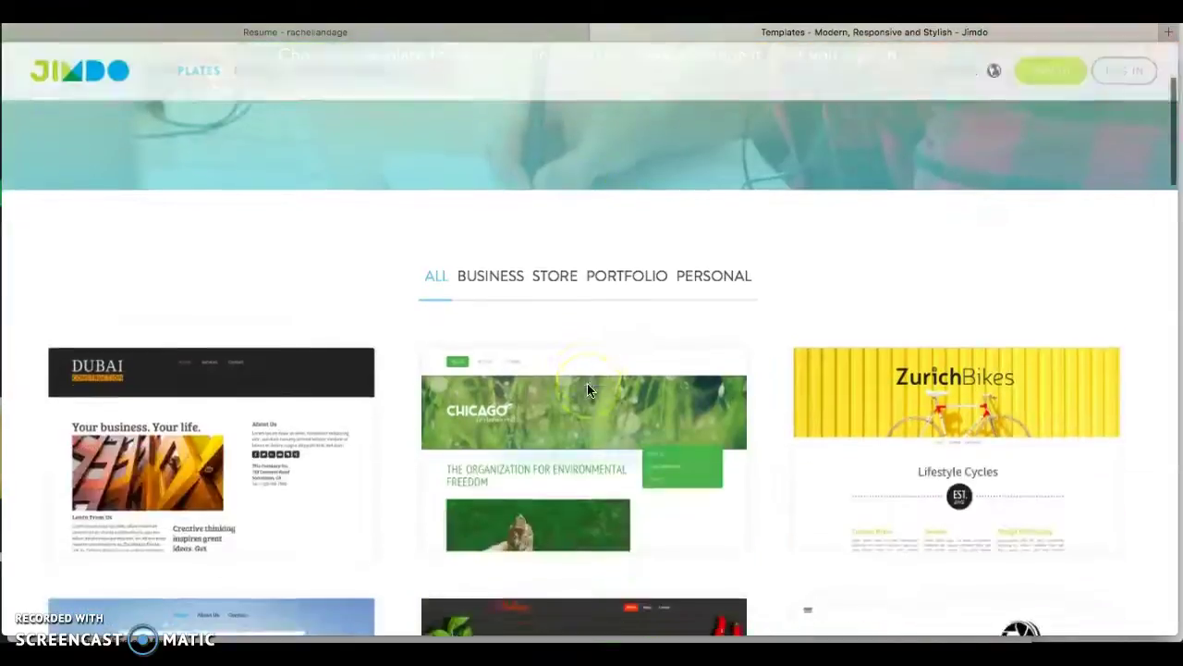
{"action": "scroll", "coordinate": [1131, 225], "scroll_direction": "down", "scroll_amount": 7}
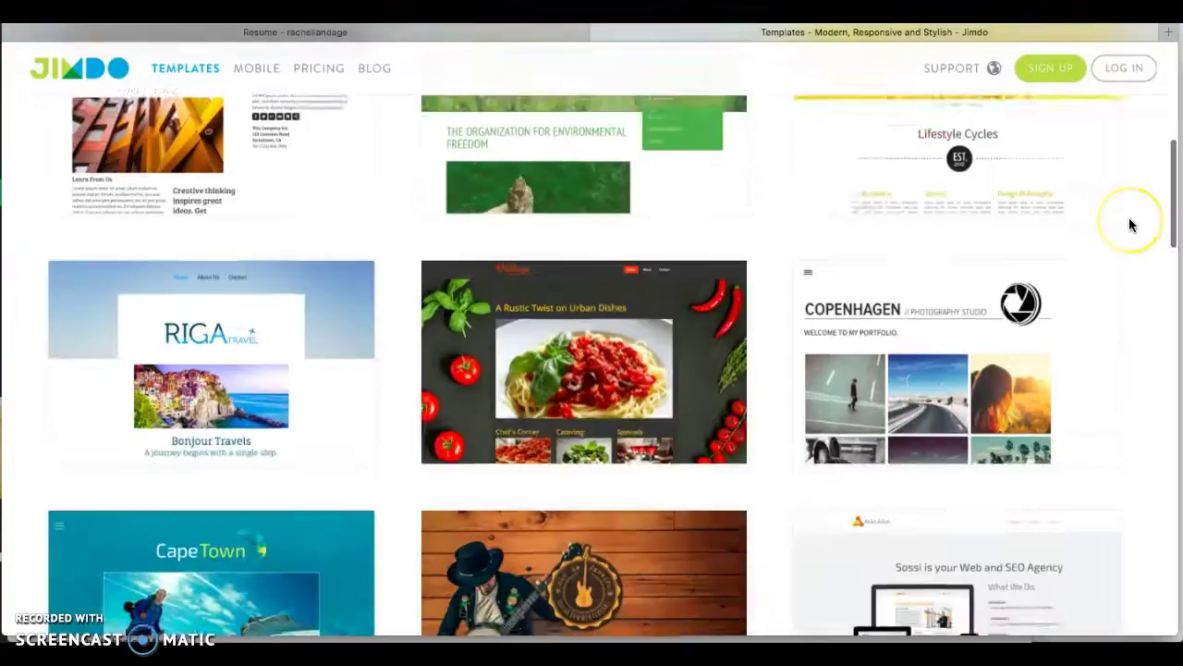
{"action": "scroll", "coordinate": [1130, 225], "scroll_direction": "down", "scroll_amount": 4}
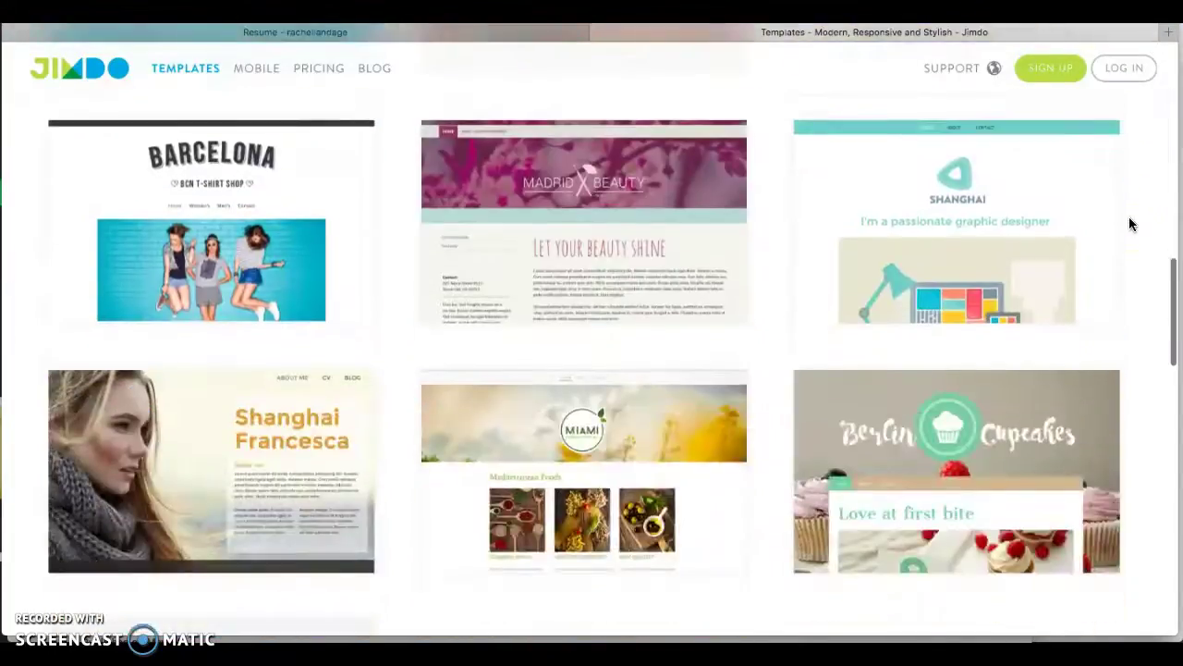
{"action": "scroll", "coordinate": [853, 447], "scroll_direction": "down", "scroll_amount": 3}
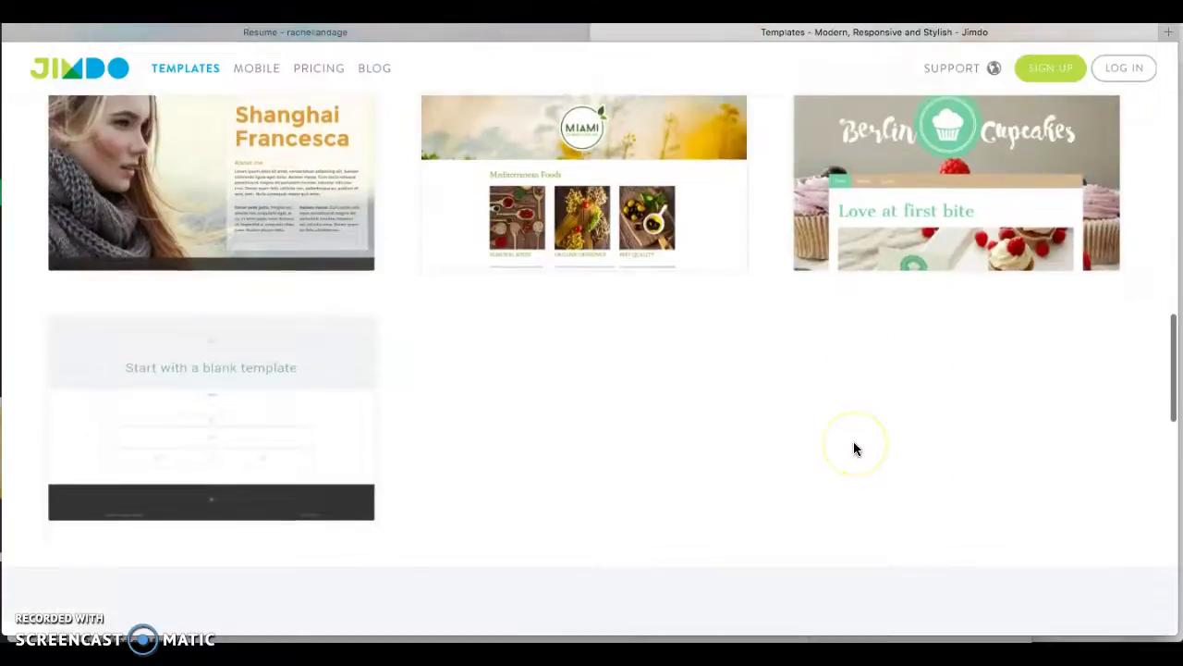
{"action": "scroll", "coordinate": [853, 447], "scroll_direction": "up", "scroll_amount": 5}
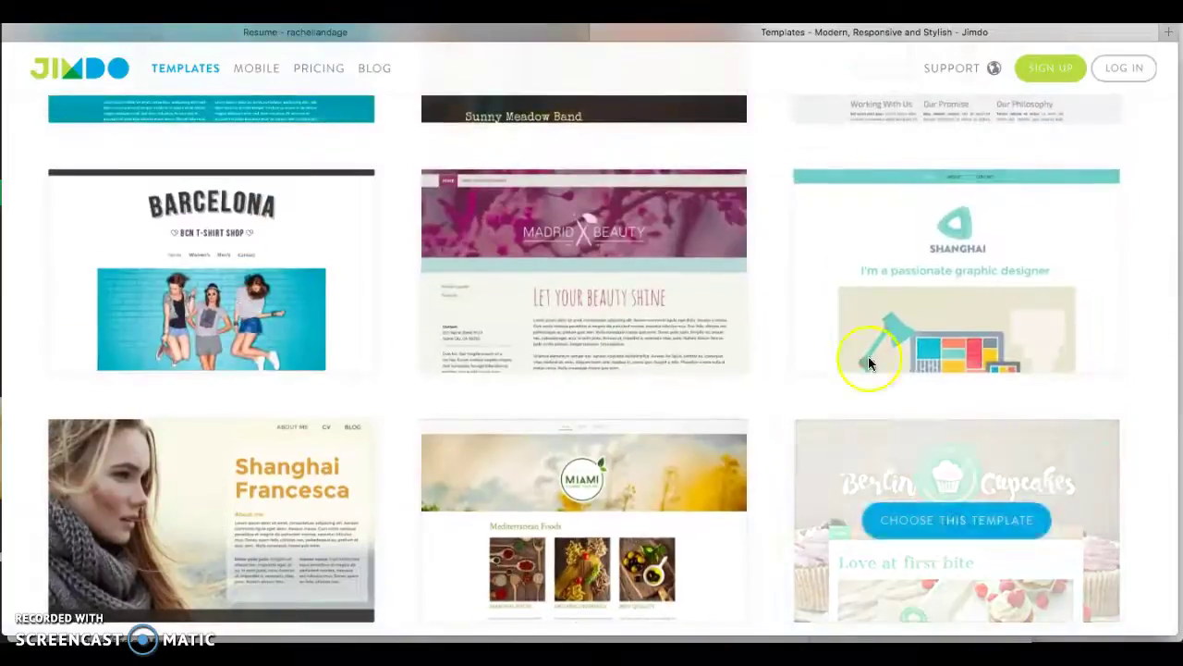
{"action": "scroll", "coordinate": [1127, 331], "scroll_direction": "up", "scroll_amount": 6}
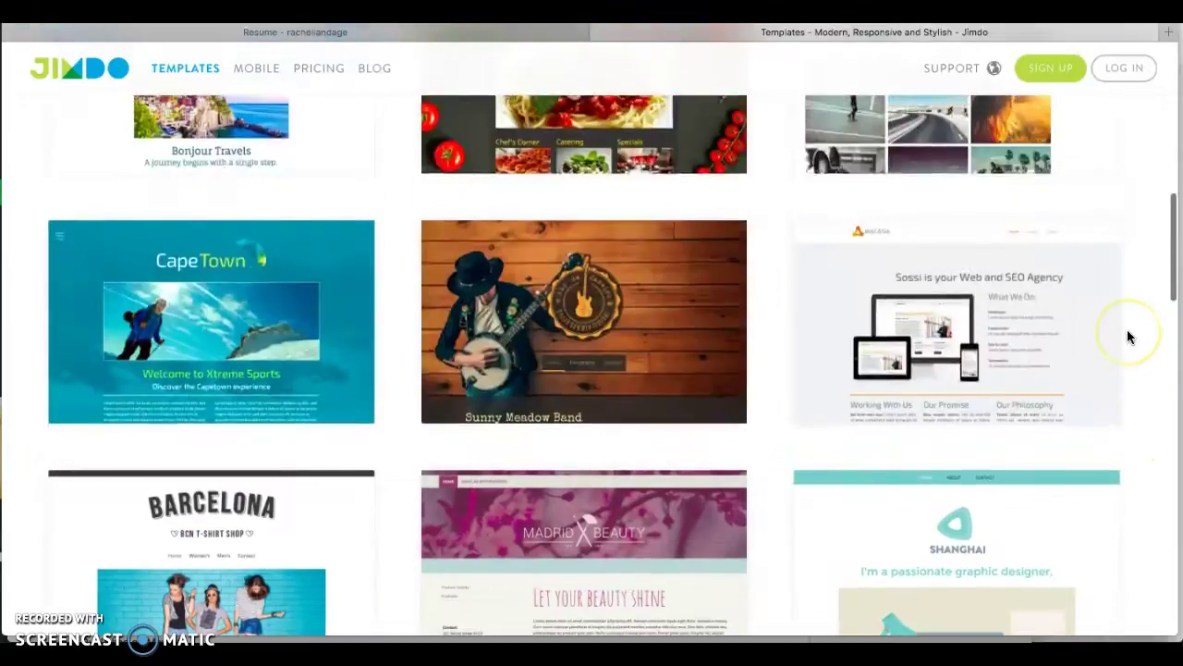
{"action": "scroll", "coordinate": [1126, 331], "scroll_direction": "down", "scroll_amount": 8}
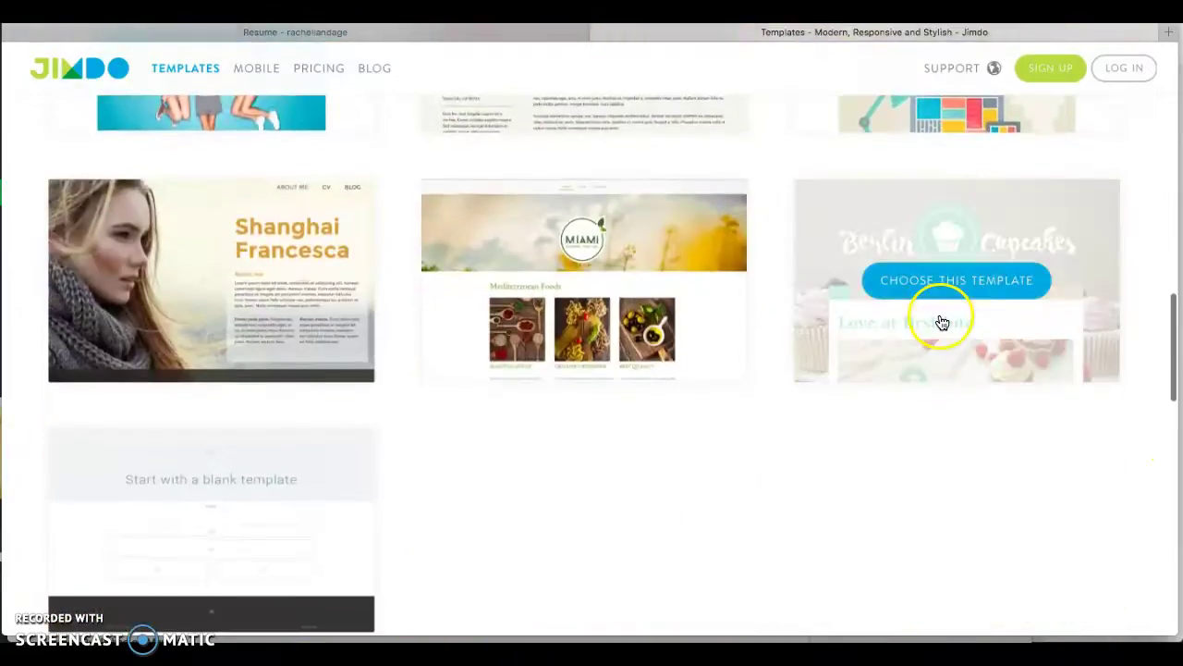
{"action": "left_click", "coordinate": [955, 294]}
Enter the sign-up e-mail address and password, pass the robot check, and submit.
{"action": "left_click", "coordinate": [870, 266]}
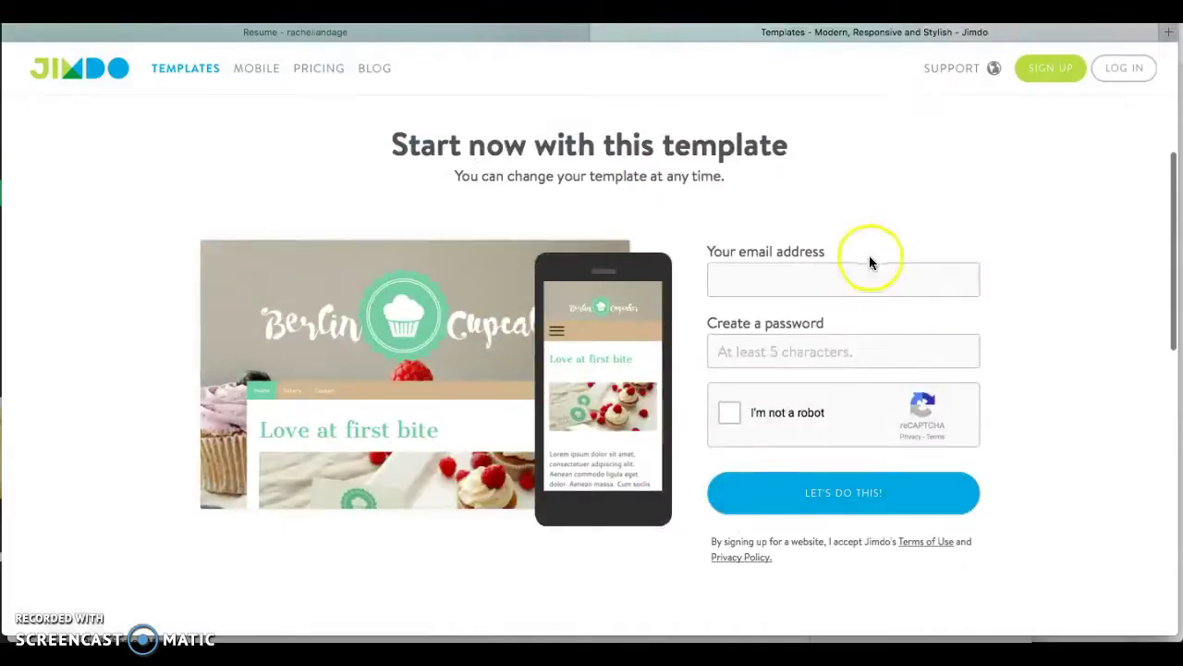
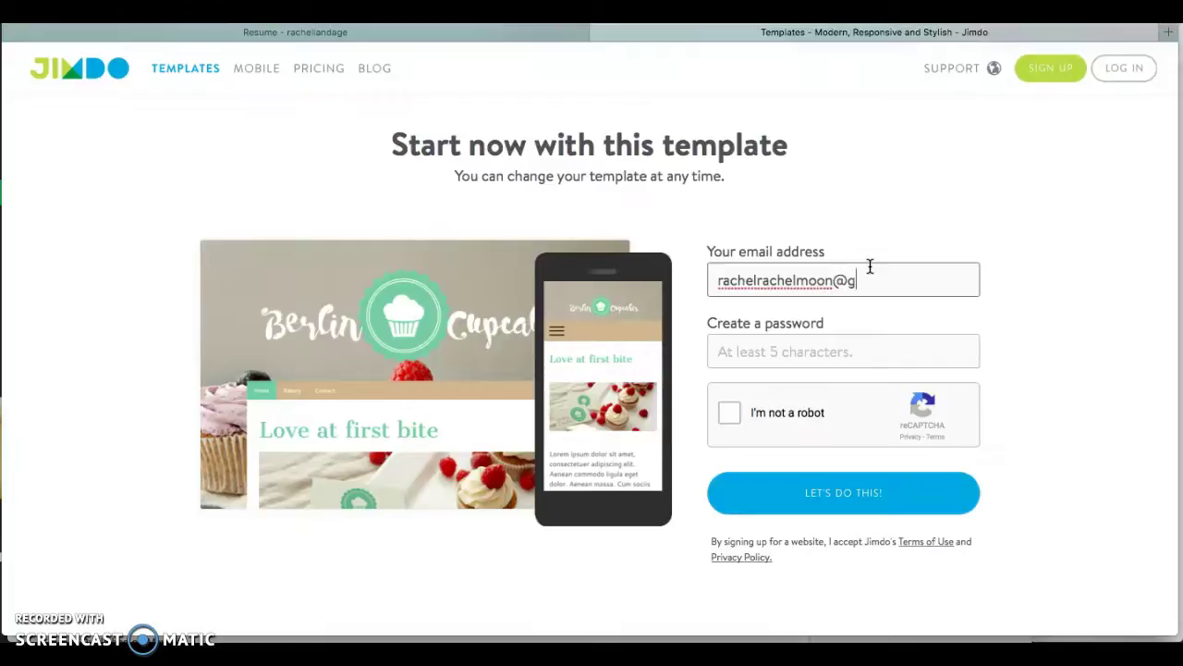
{"action": "key", "text": "Tab"}
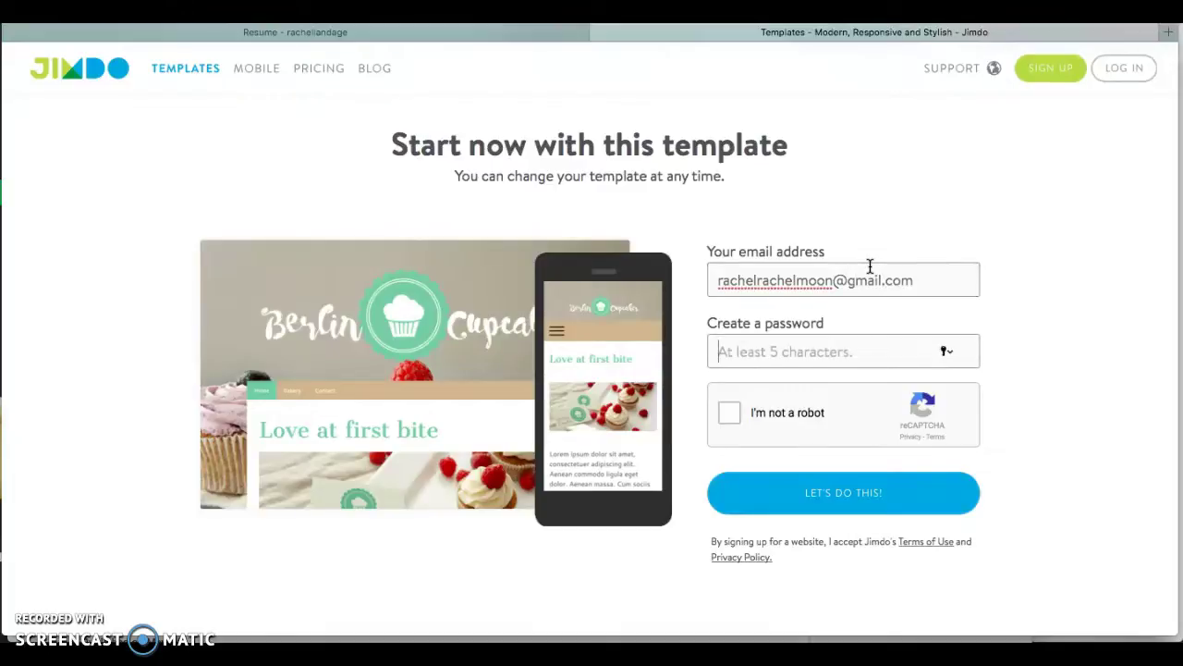
{"action": "type", "text": "r1"}
{"action": "left_click", "coordinate": [729, 413]}
{"action": "left_click", "coordinate": [763, 492]}
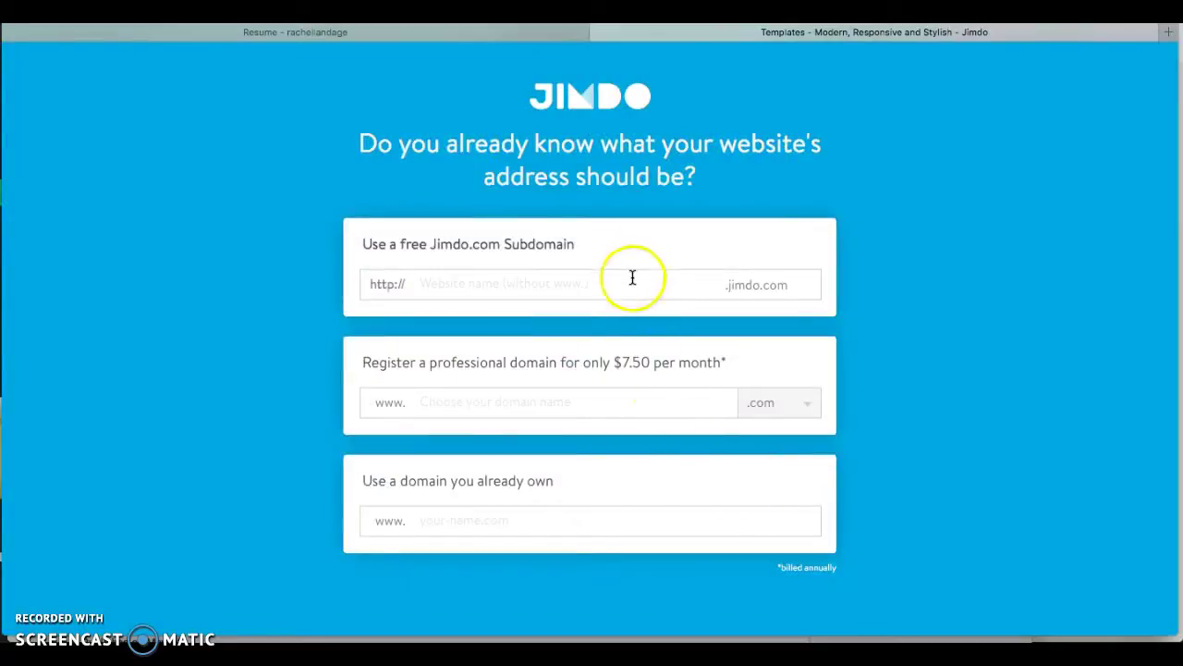
Claim the free subdomain exampleportfolio11.jimdo.com and choose to build a website rather than a shop or blog.
{"action": "left_click", "coordinate": [632, 277]}
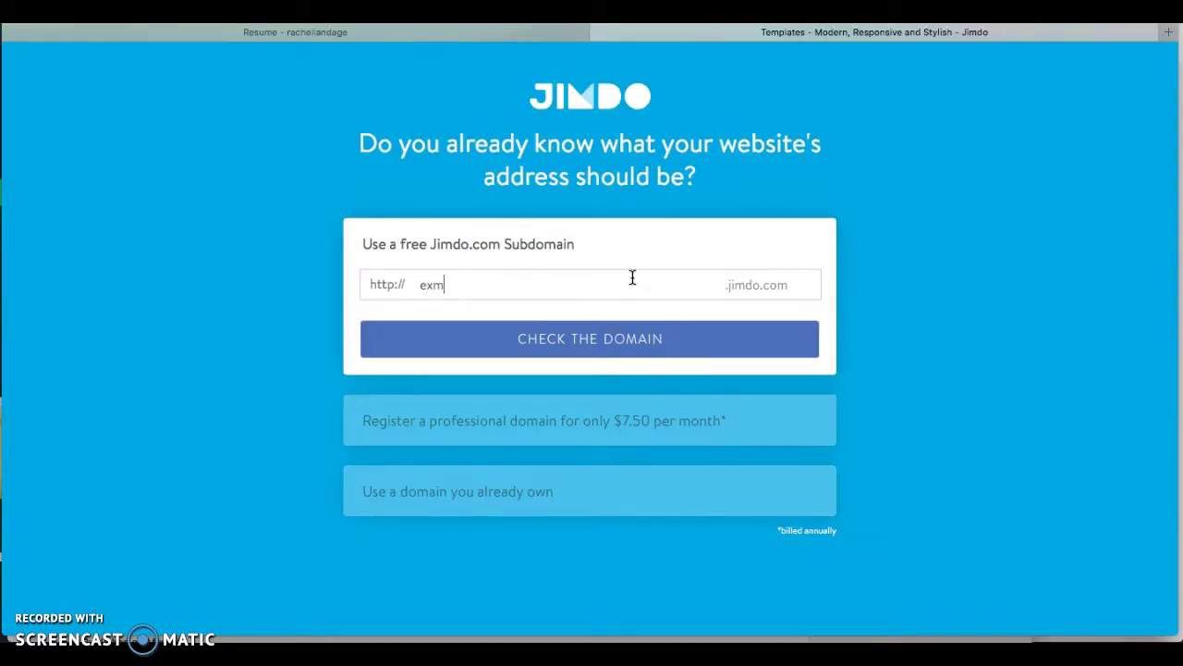
{"action": "key", "text": "BackSpace"}
{"action": "type", "text": "rtfolio"}
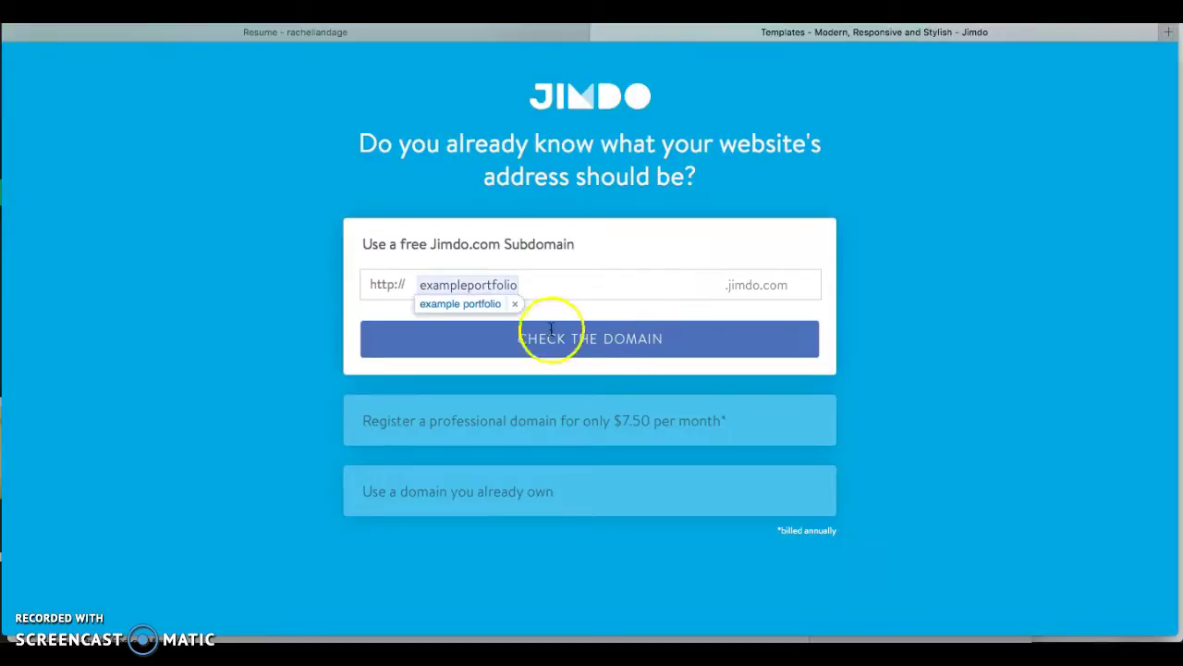
{"action": "left_click", "coordinate": [513, 309]}
{"action": "left_click", "coordinate": [517, 345]}
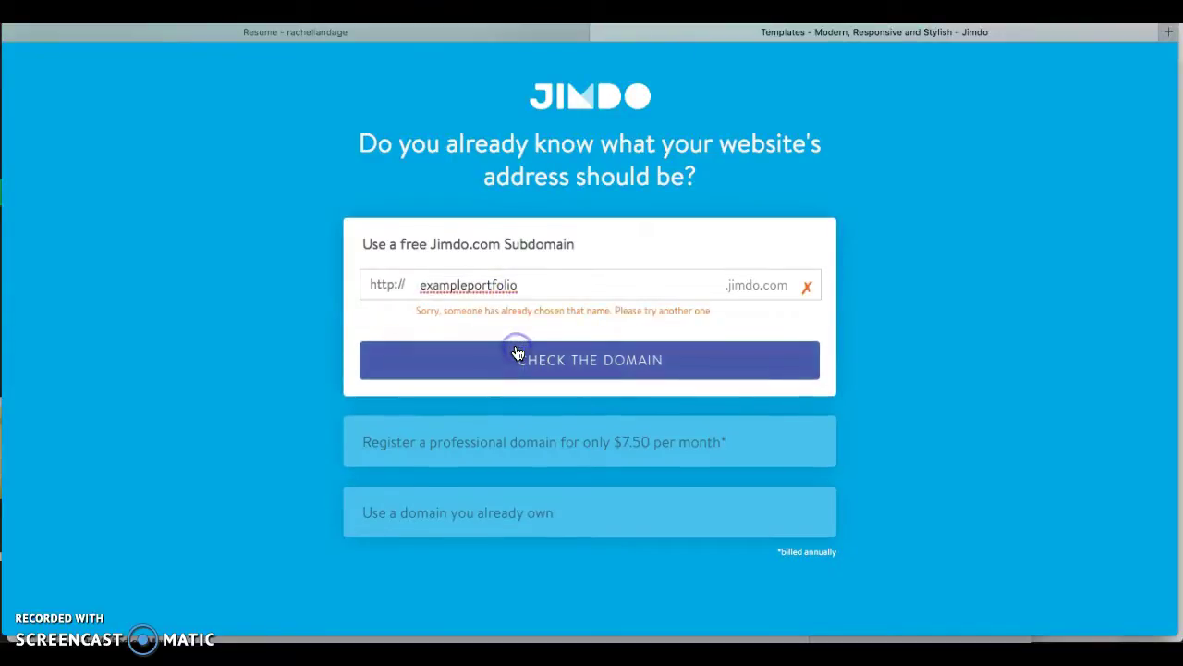
{"action": "left_click", "coordinate": [566, 289]}
{"action": "type", "text": "11"}
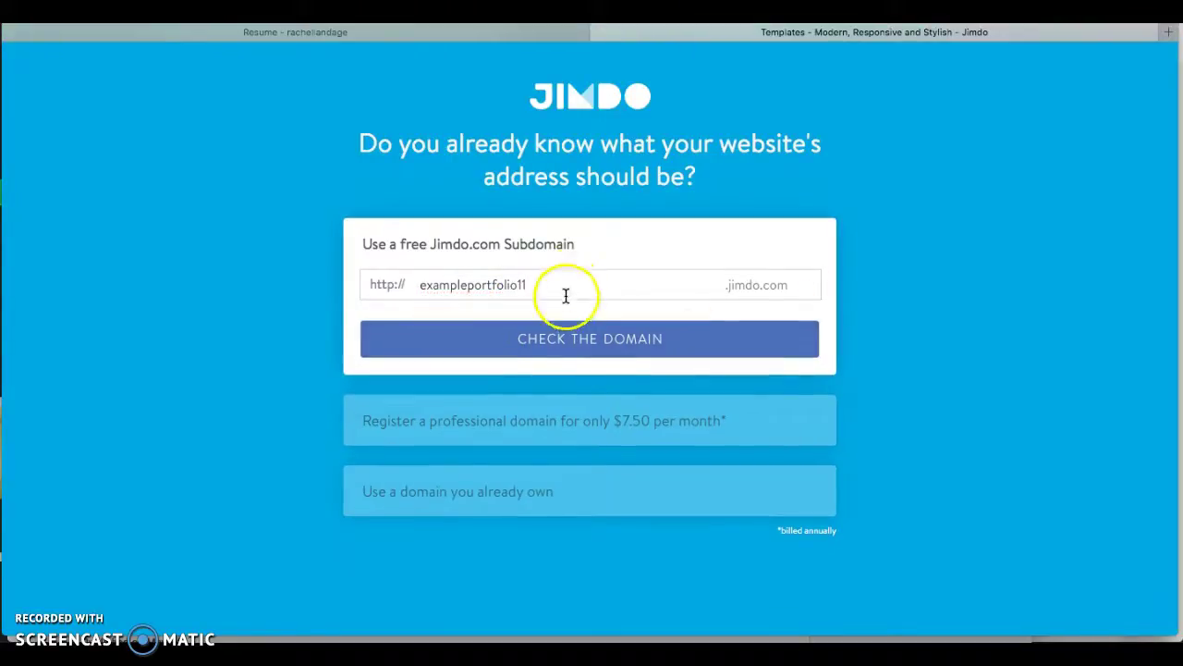
{"action": "left_click", "coordinate": [561, 333]}
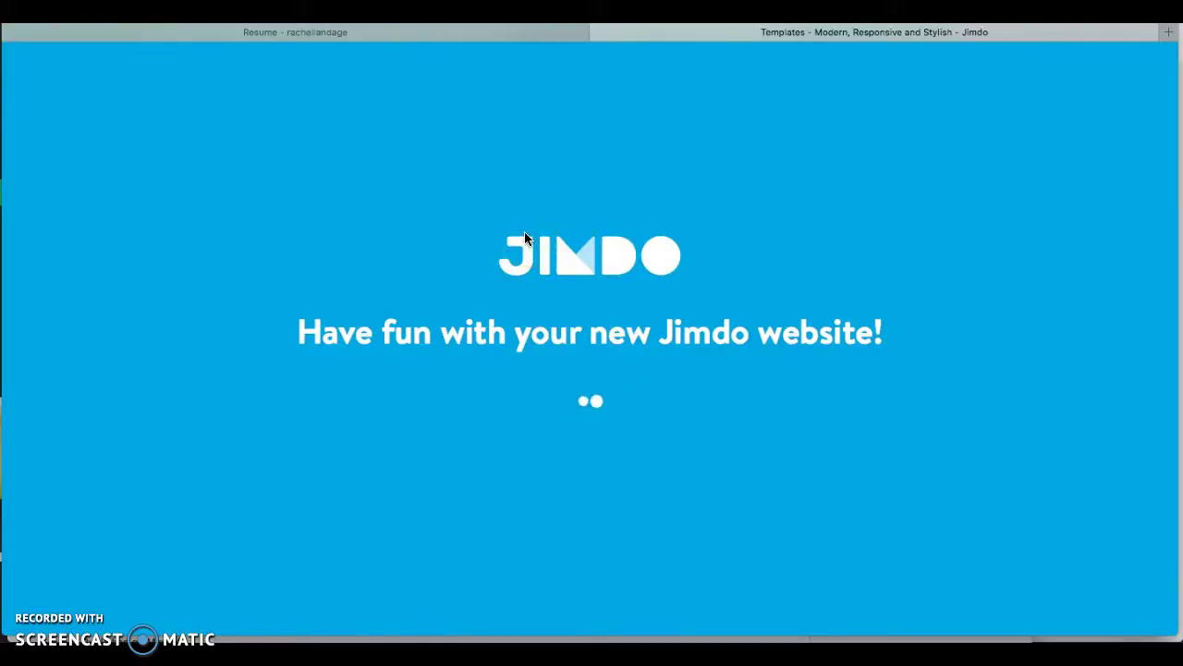
{"action": "left_click", "coordinate": [414, 386]}
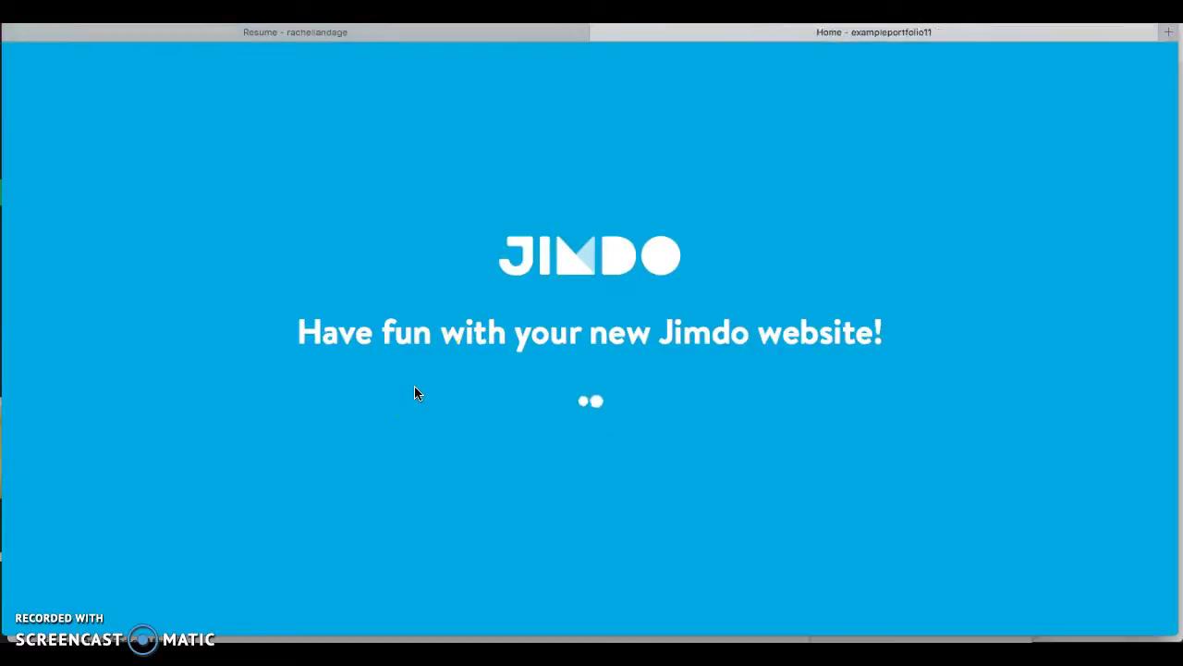
{"action": "left_click", "coordinate": [320, 545]}
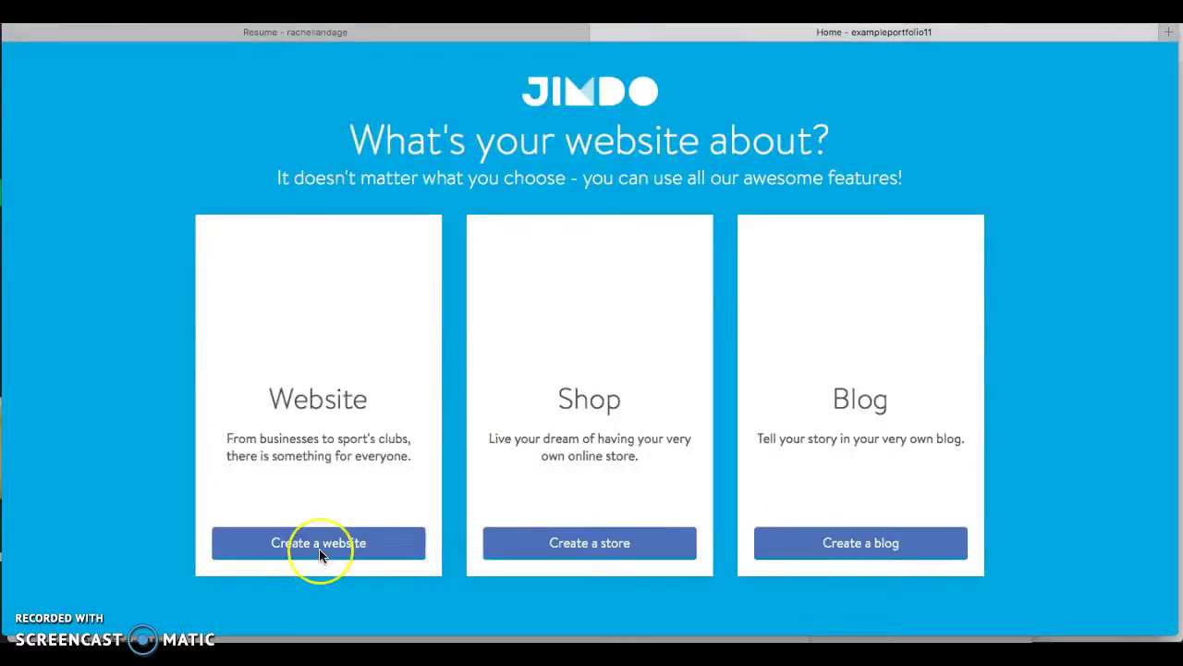
Choose Portfolio as the website category and create the site.
{"action": "left_click", "coordinate": [324, 547]}
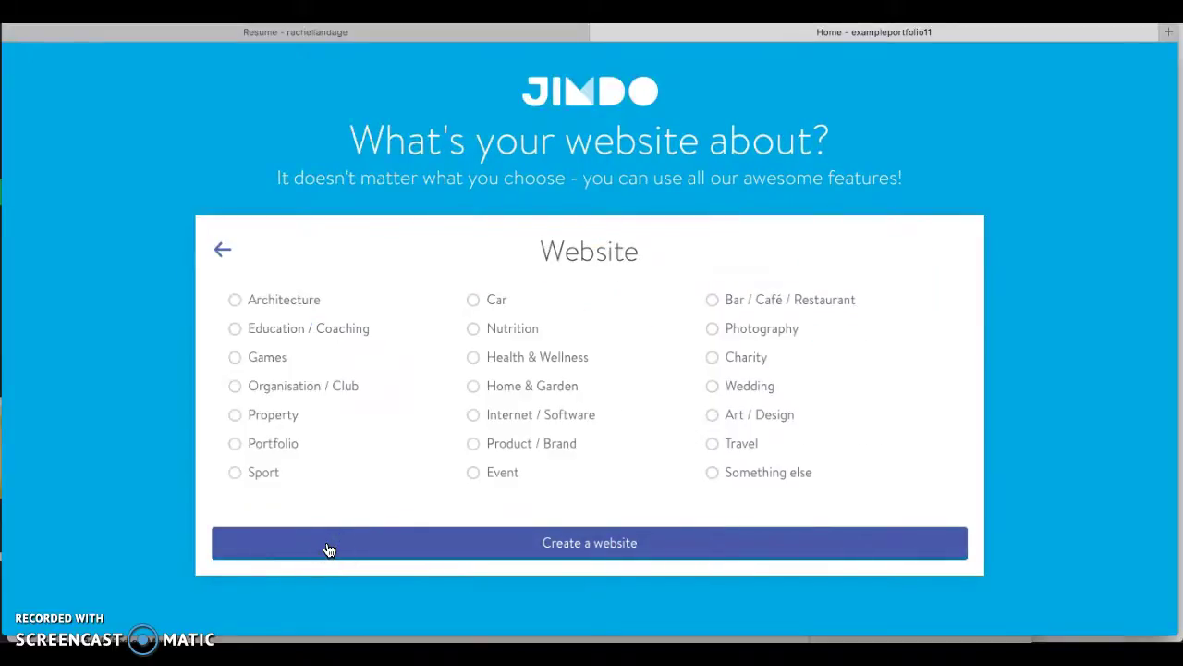
{"action": "left_click", "coordinate": [233, 443]}
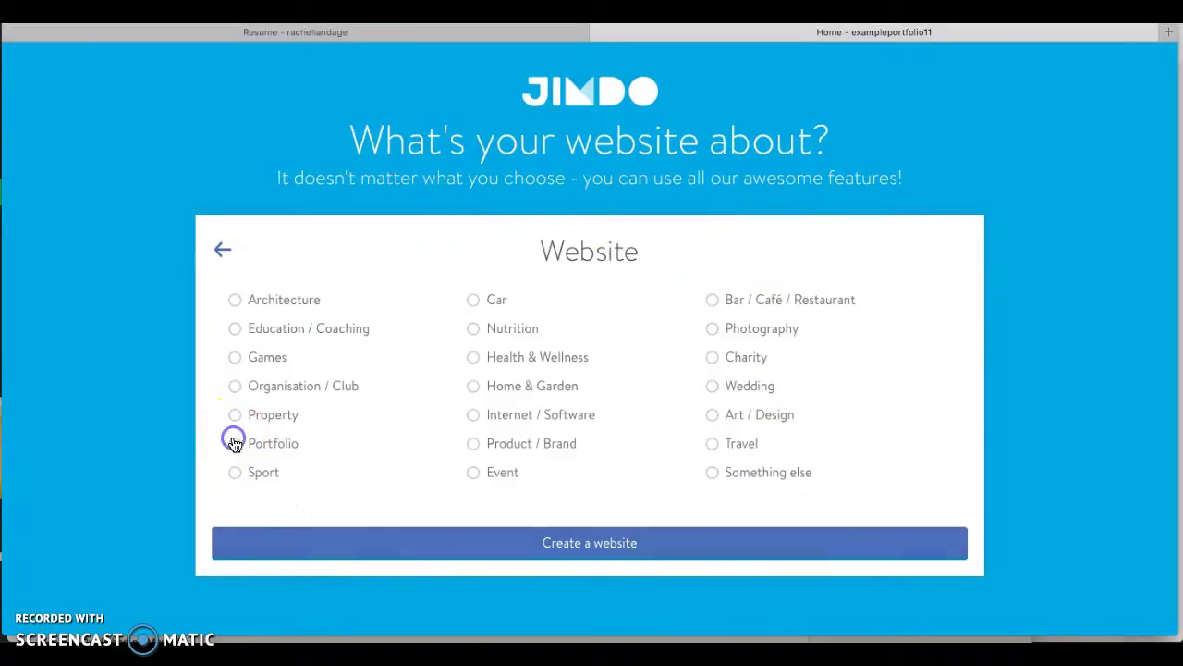
{"action": "left_click", "coordinate": [462, 547]}
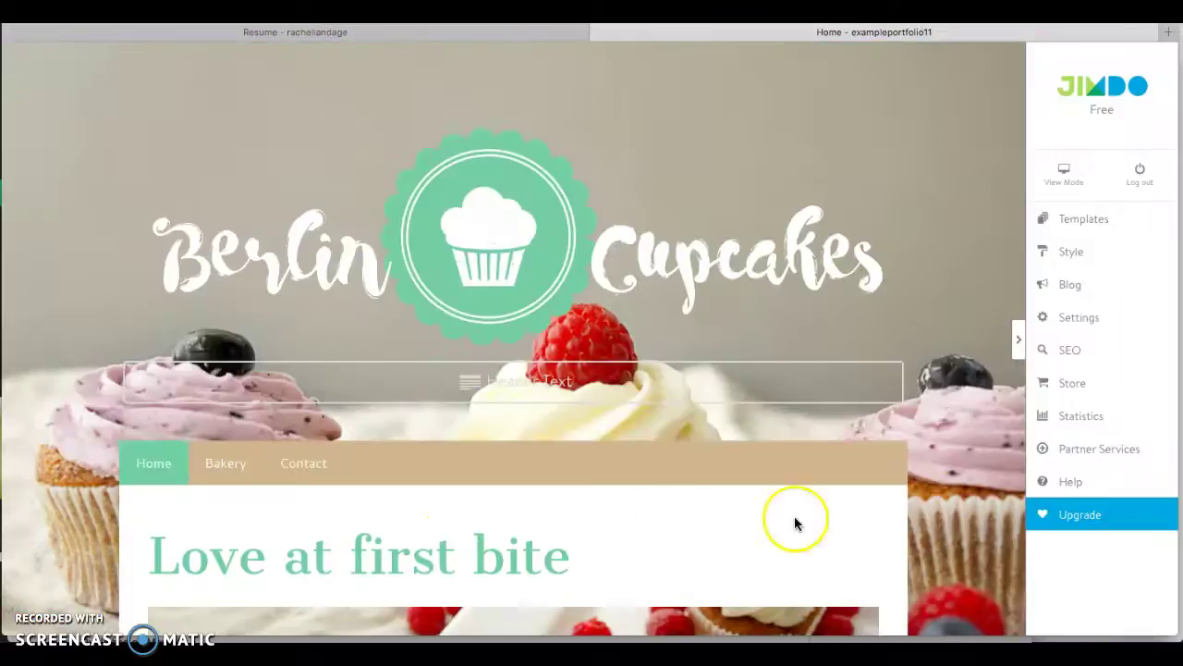
{"action": "scroll", "coordinate": [956, 373], "scroll_direction": "down", "scroll_amount": 2}
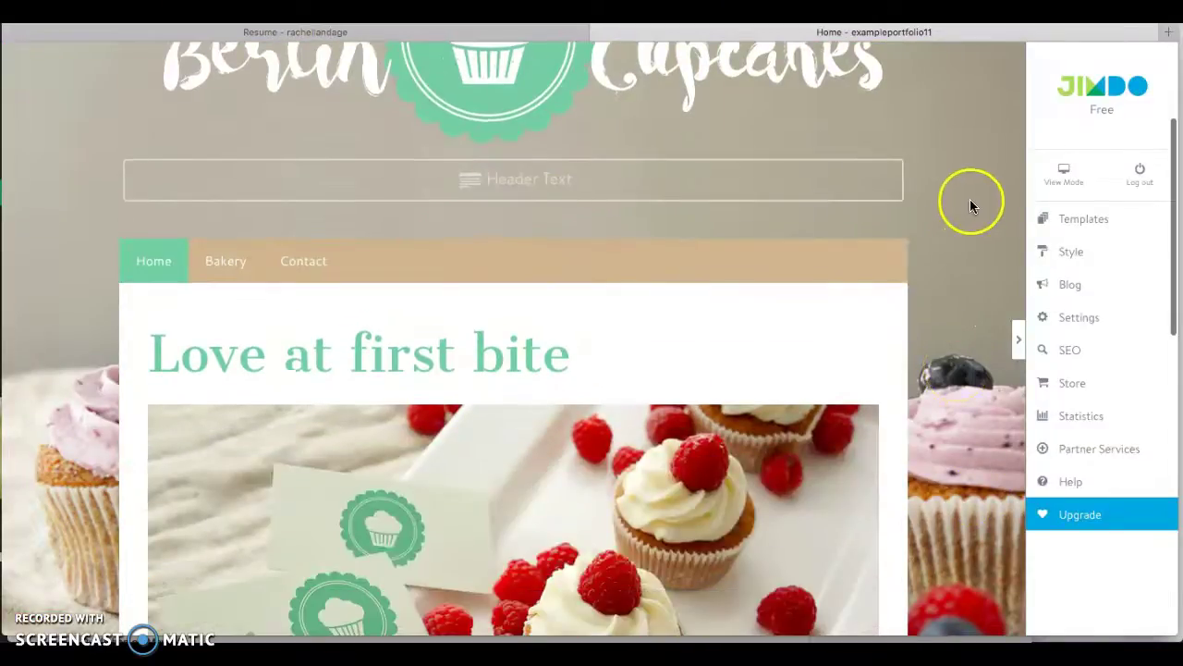
{"action": "scroll", "coordinate": [971, 194], "scroll_direction": "down", "scroll_amount": 5}
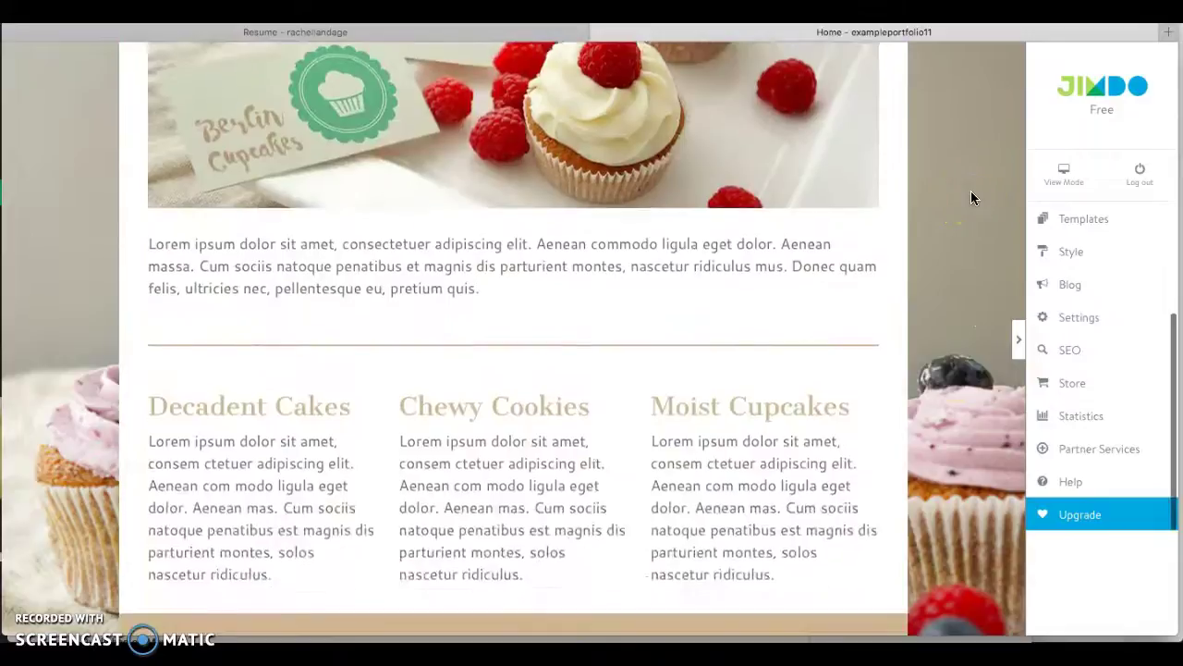
{"action": "scroll", "coordinate": [971, 197], "scroll_direction": "down", "scroll_amount": 3}
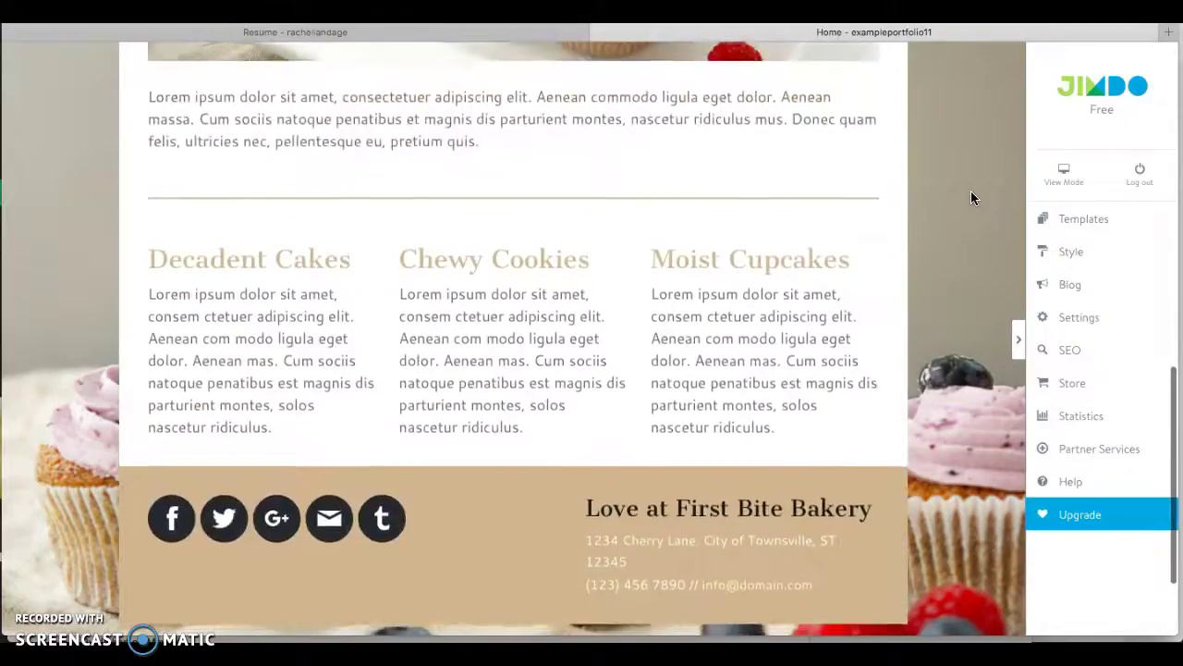
{"action": "scroll", "coordinate": [971, 197], "scroll_direction": "up", "scroll_amount": 5}
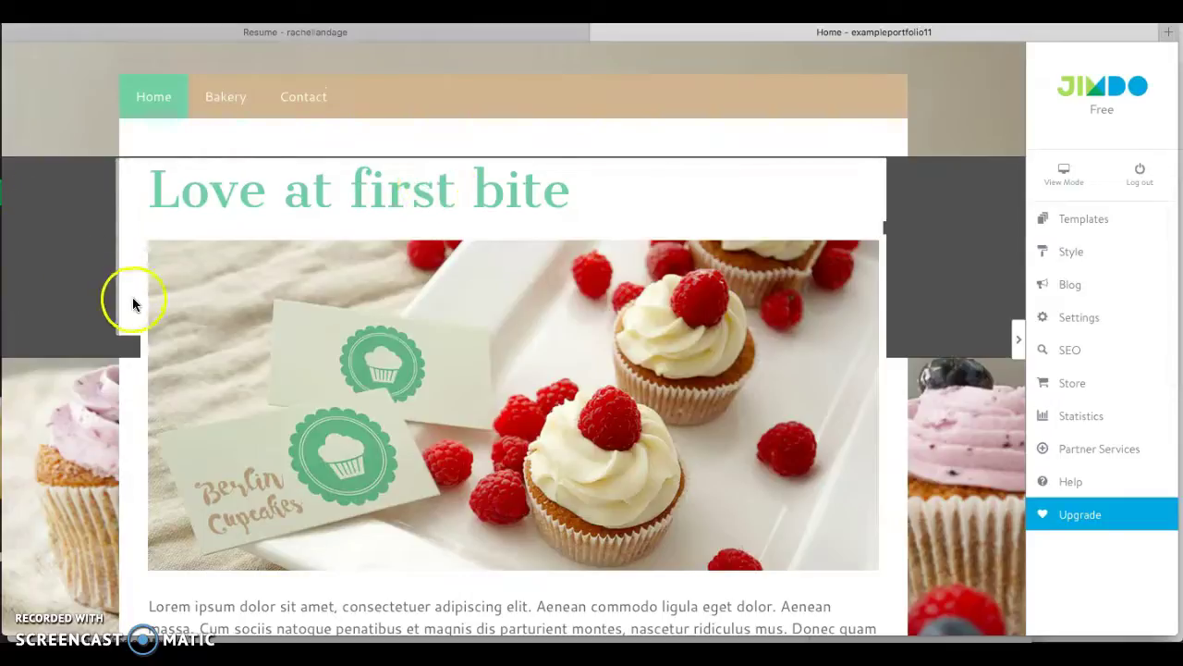
{"action": "scroll", "coordinate": [580, 214], "scroll_direction": "up", "scroll_amount": 2}
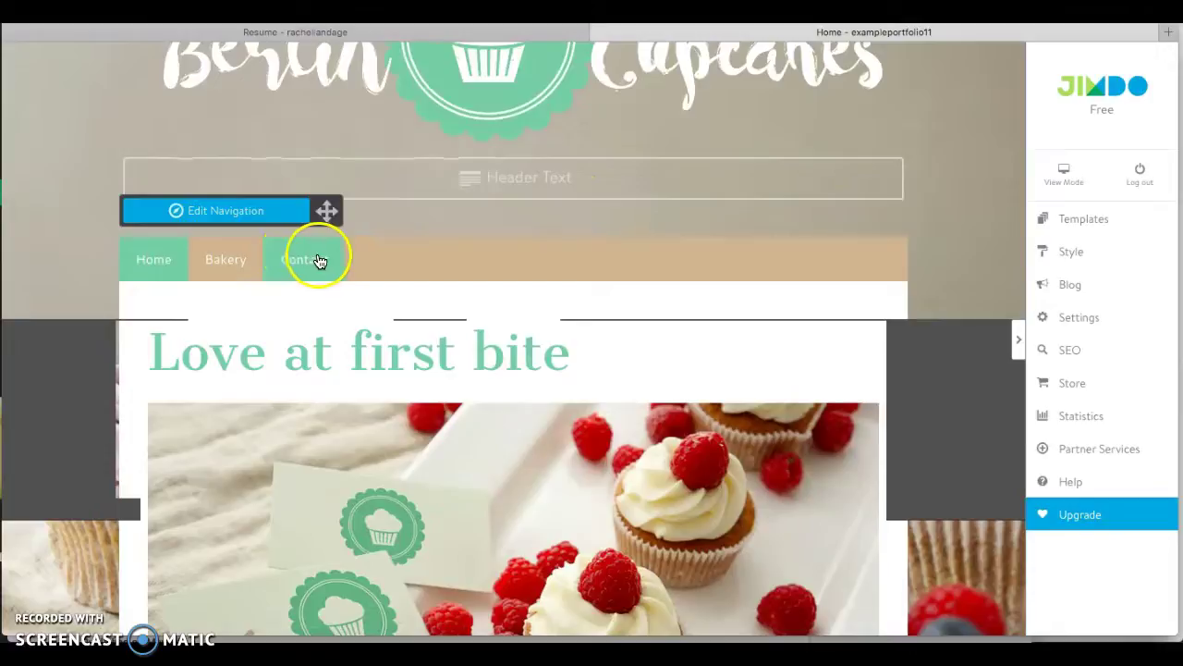
In the navigation editor, rename Bakery to Goals and Cakes to Outside the Classroom.
{"action": "left_click", "coordinate": [264, 212]}
{"action": "left_click", "coordinate": [225, 231]}
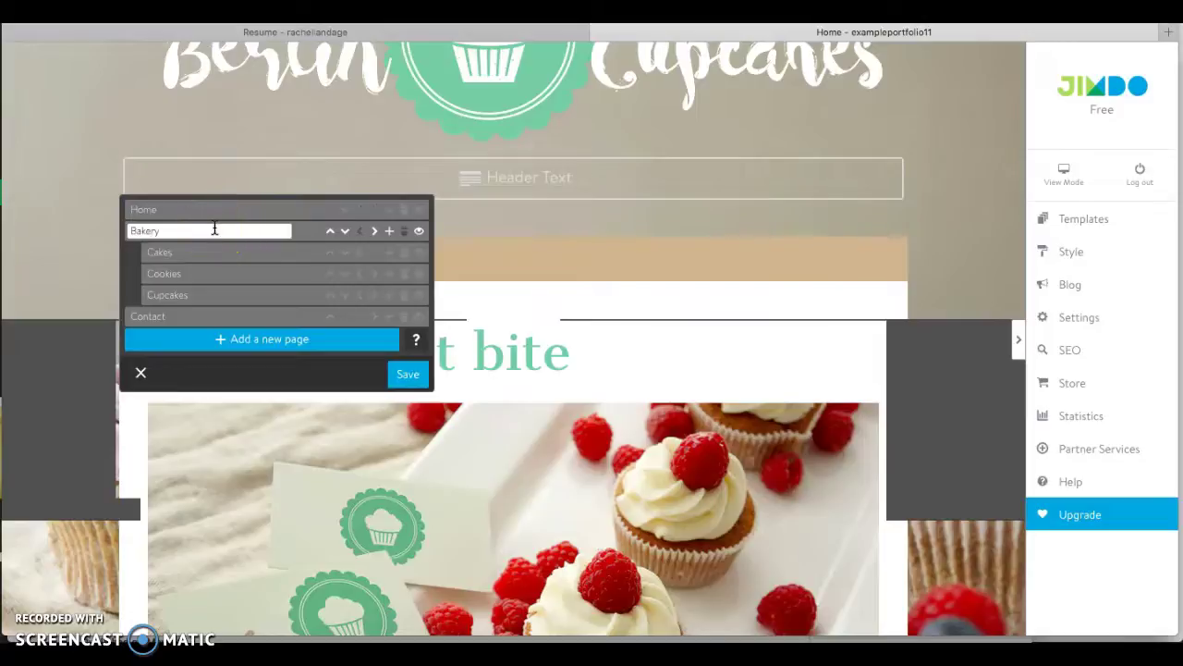
{"action": "left_click_drag", "start_coordinate": [214, 229], "coordinate": [132, 213]}
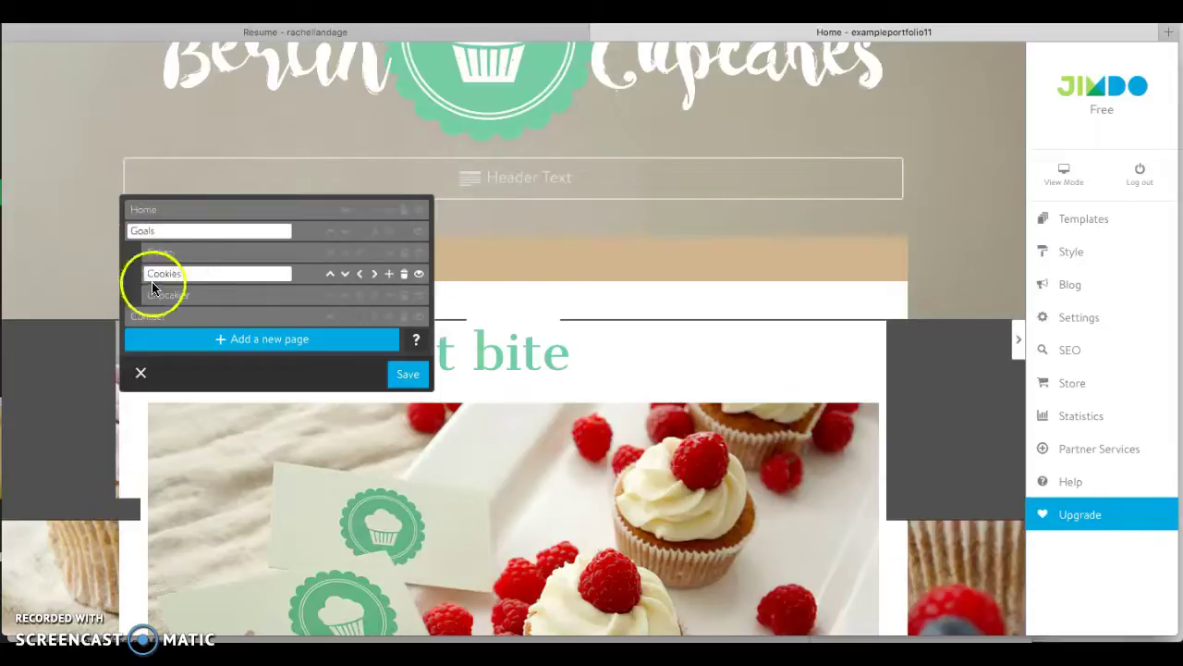
{"action": "left_click", "coordinate": [188, 253]}
{"action": "left_click_drag", "start_coordinate": [187, 254], "coordinate": [146, 252]}
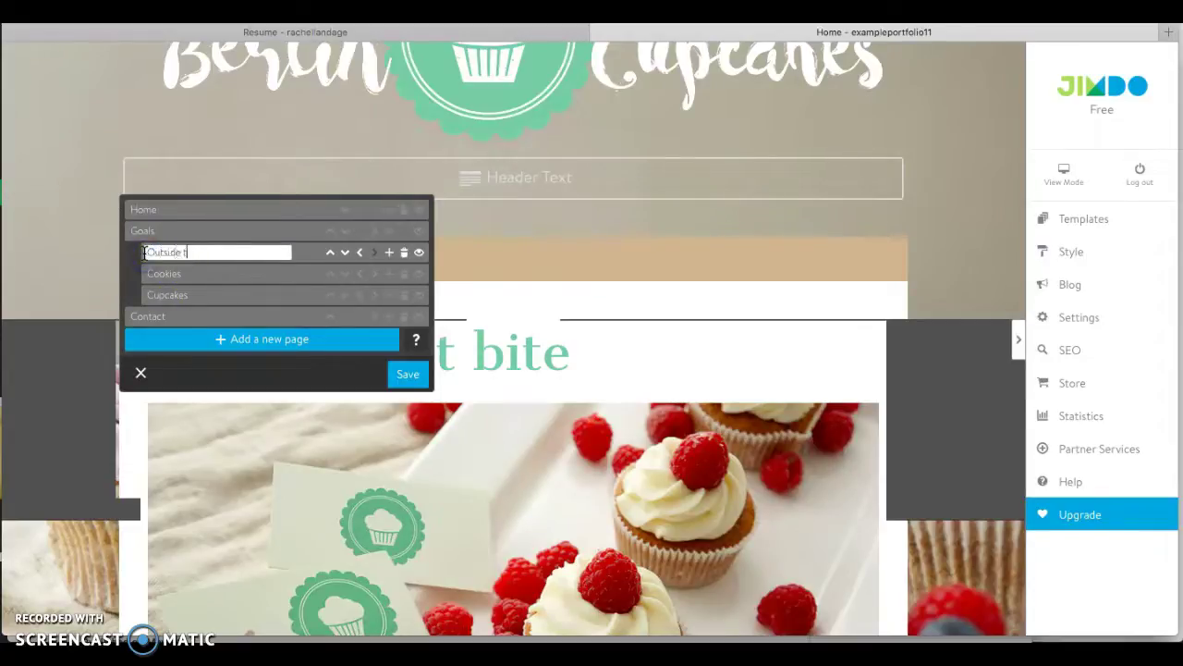
{"action": "type", "text": "Outside the Classroom"}
{"action": "left_click", "coordinate": [138, 250]}
Rename the Cookies subpage to Classes and Cupcakes to Resume.
{"action": "left_click", "coordinate": [185, 274]}
{"action": "left_click_drag", "start_coordinate": [187, 274], "coordinate": [151, 273]}
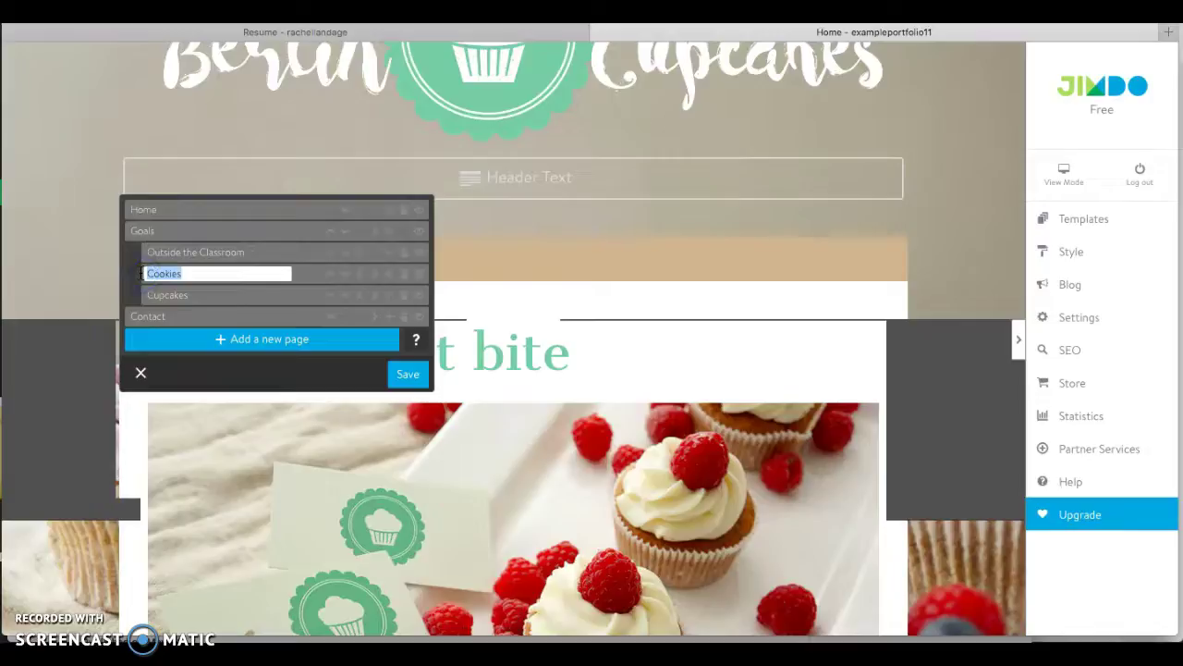
{"action": "type", "text": "Classes"}
{"action": "left_click", "coordinate": [204, 296]}
{"action": "left_click_drag", "start_coordinate": [203, 296], "coordinate": [148, 296]}
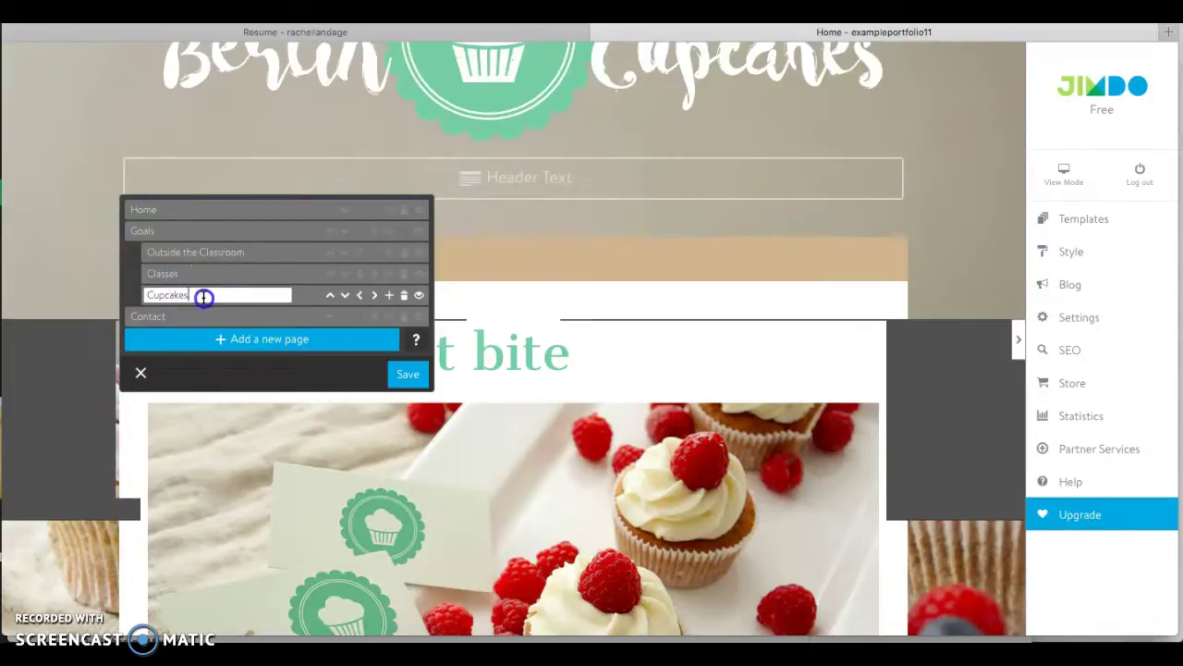
{"action": "type", "text": "Resume"}
{"action": "left_click", "coordinate": [138, 295]}
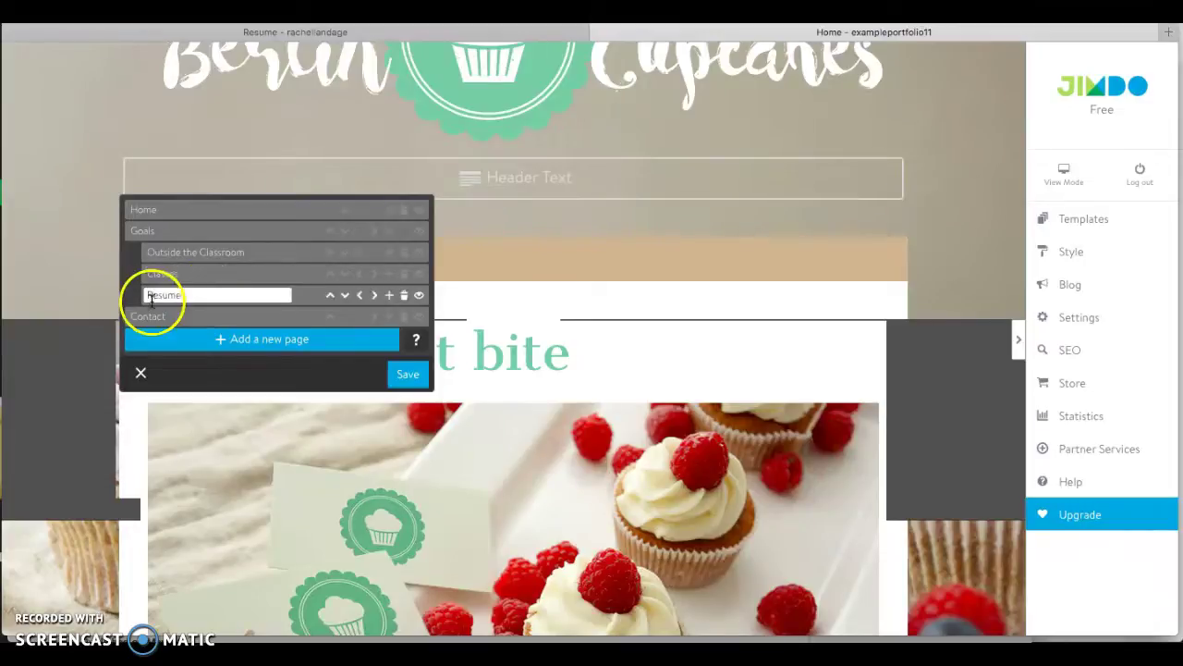
Delete the Contact page and save the navigation.
{"action": "left_click", "coordinate": [152, 316]}
{"action": "left_click", "coordinate": [268, 317]}
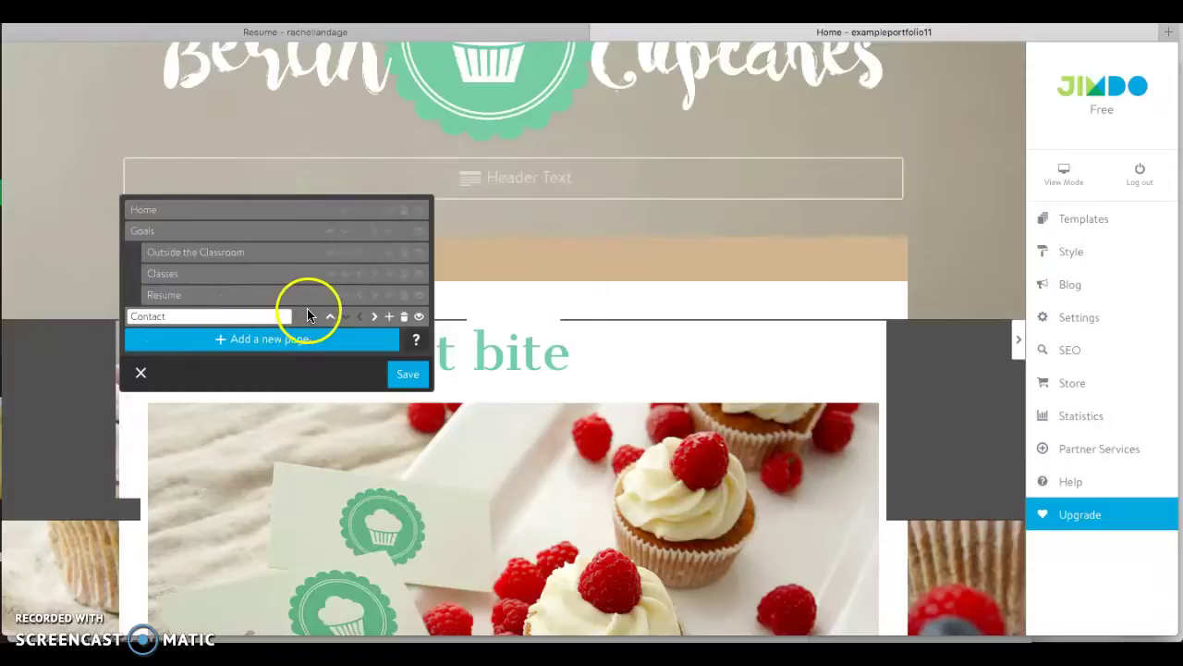
{"action": "left_click", "coordinate": [405, 318]}
{"action": "left_click", "coordinate": [236, 346]}
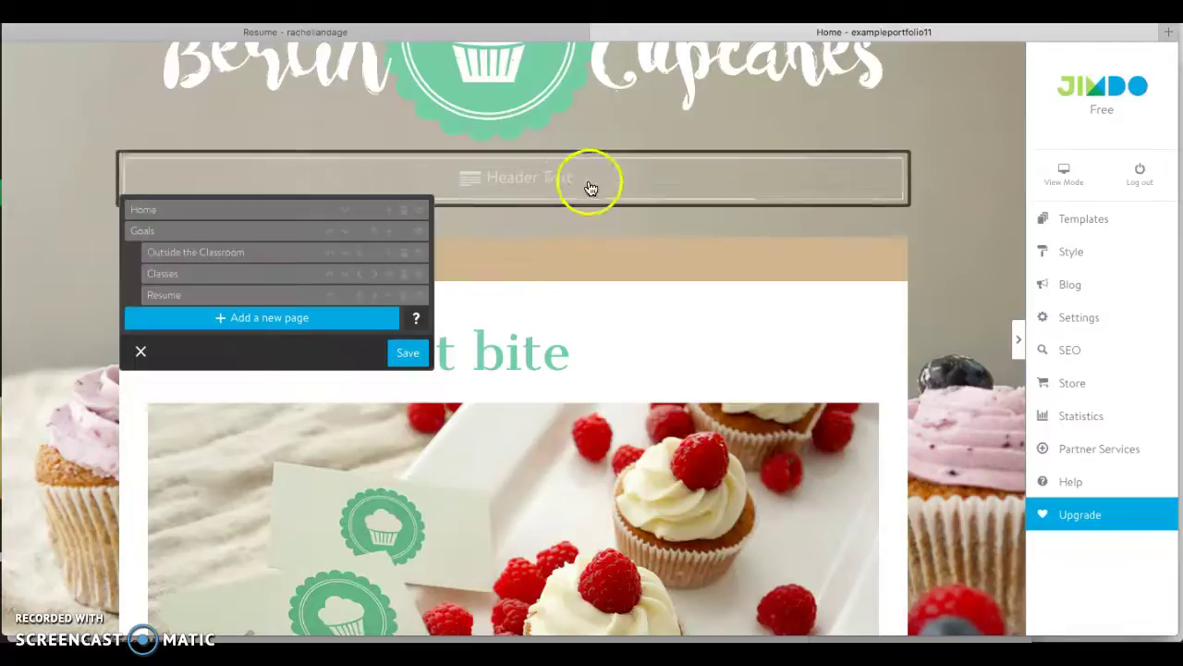
{"action": "left_click", "coordinate": [416, 351]}
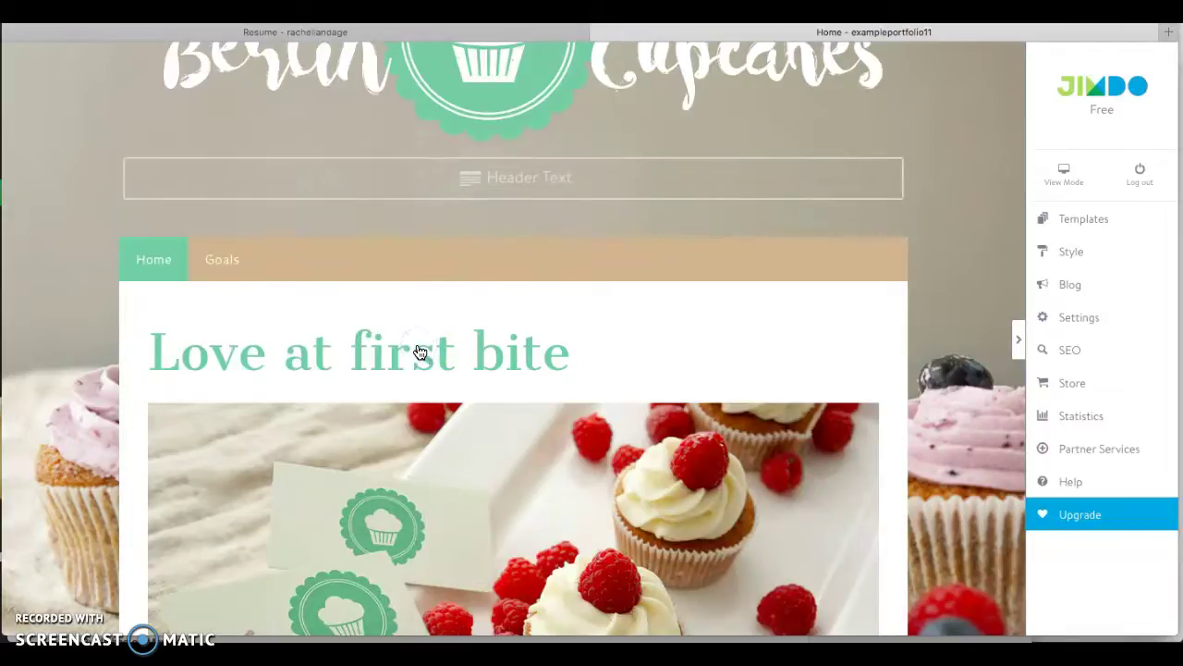
Move Outside the Classroom, Classes and Resume up one level to the top and save.
{"action": "mouse_move", "coordinate": [227, 268]}
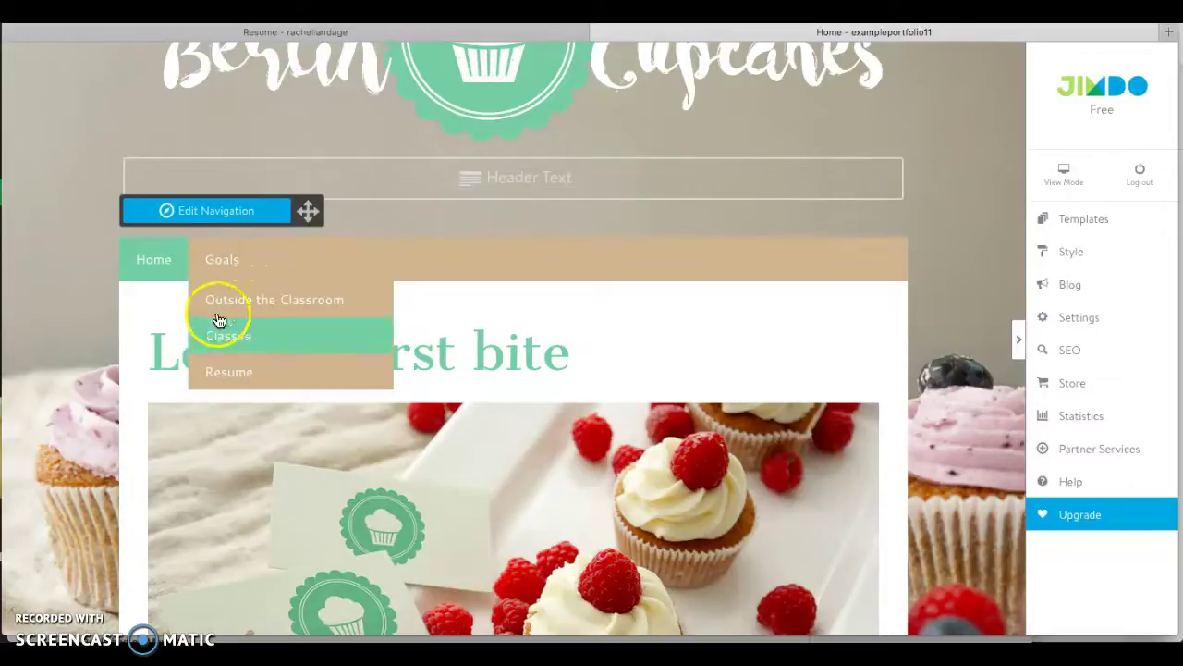
{"action": "left_click", "coordinate": [226, 211]}
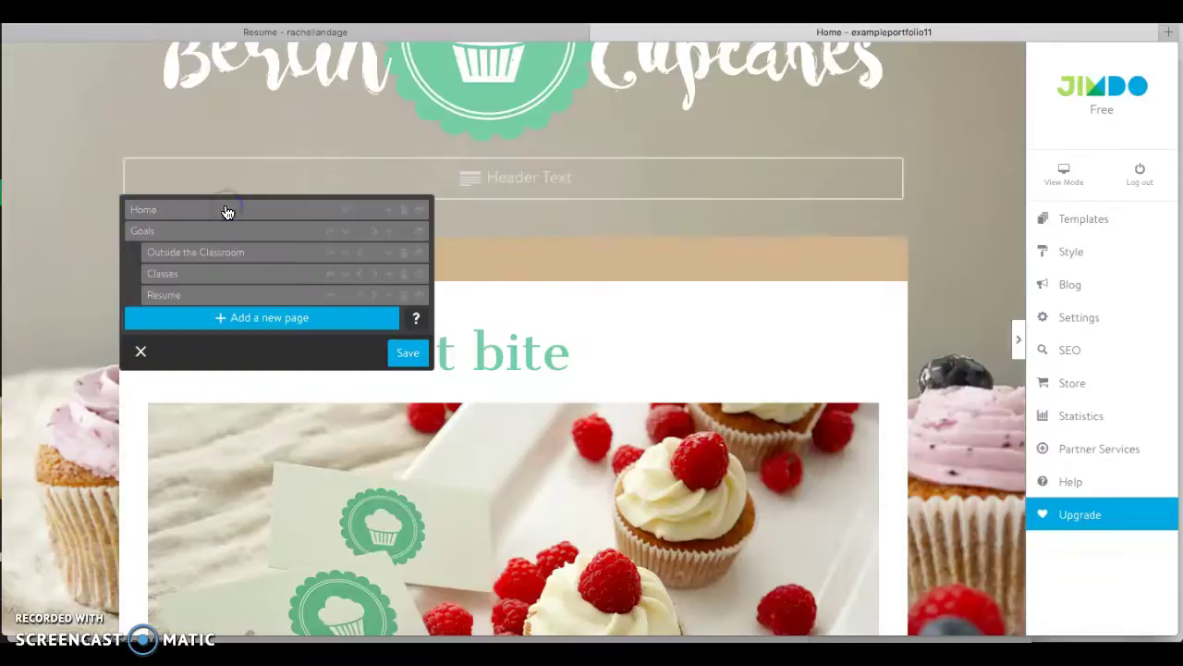
{"action": "left_click", "coordinate": [352, 257]}
{"action": "left_click", "coordinate": [355, 274]}
{"action": "left_click", "coordinate": [362, 297]}
{"action": "left_click", "coordinate": [408, 353]}
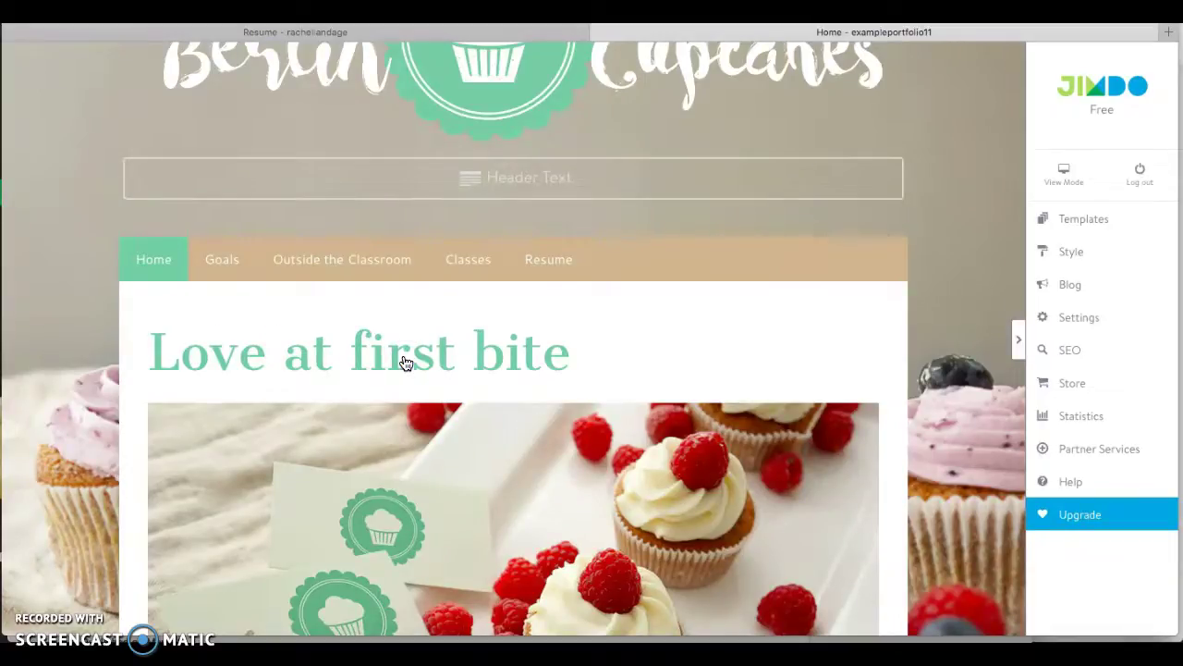
{"action": "mouse_move", "coordinate": [450, 243]}
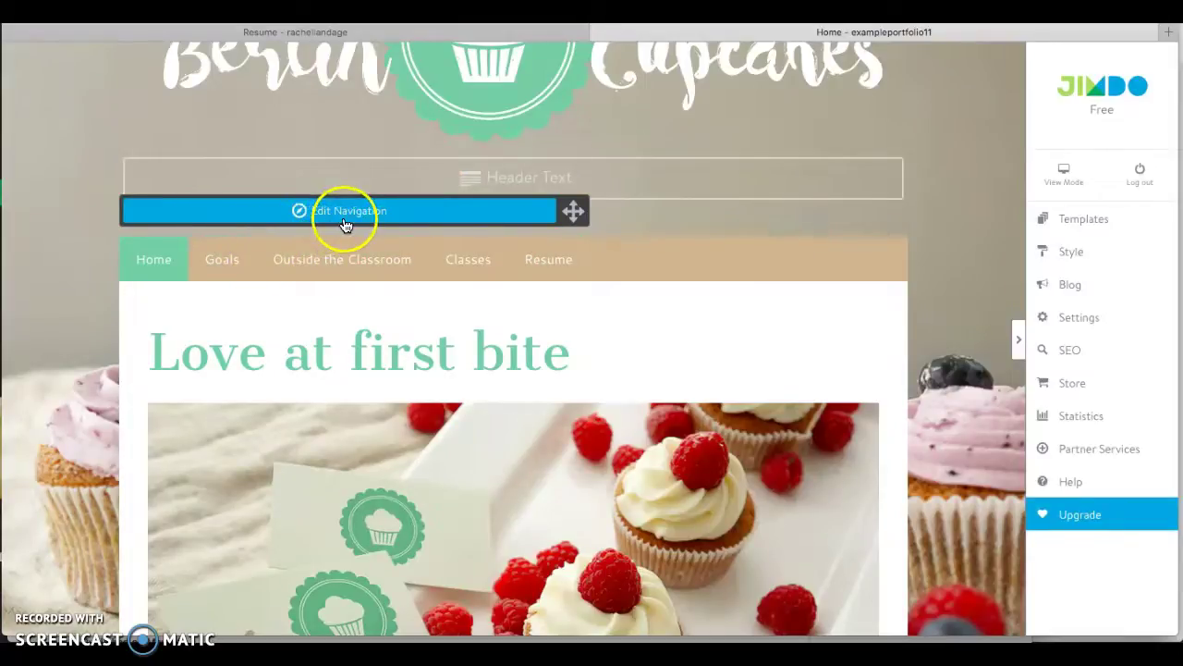
Add a new page named English and move it above Resume.
{"action": "left_click", "coordinate": [404, 200]}
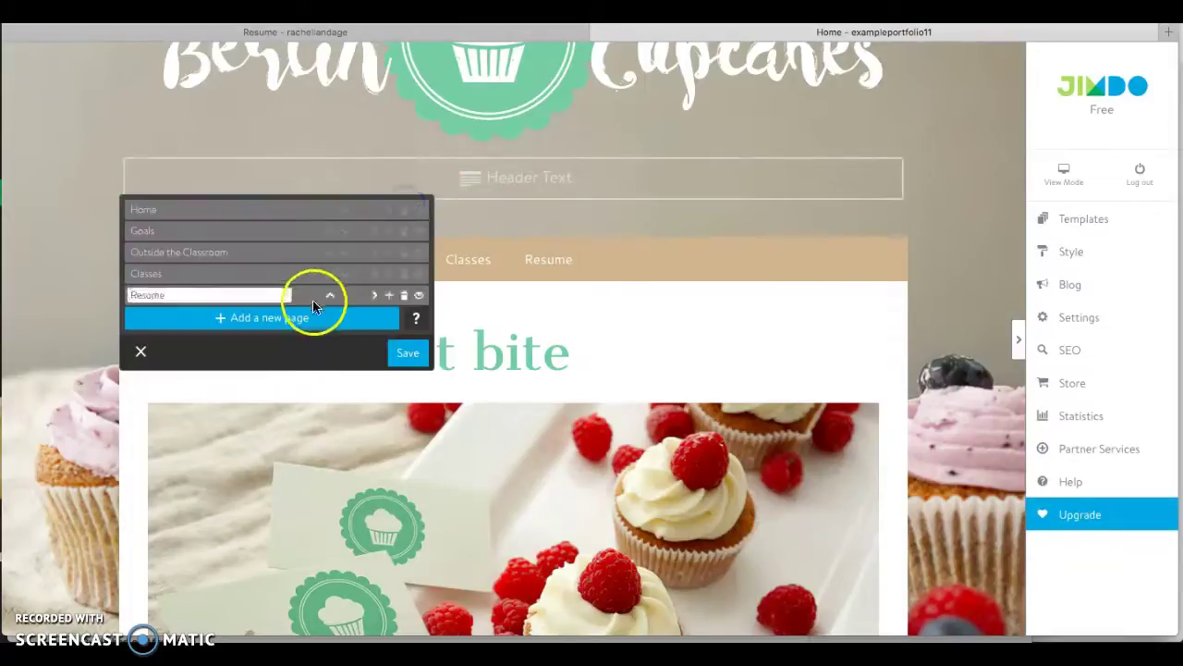
{"action": "left_click", "coordinate": [313, 328]}
{"action": "left_click", "coordinate": [200, 315]}
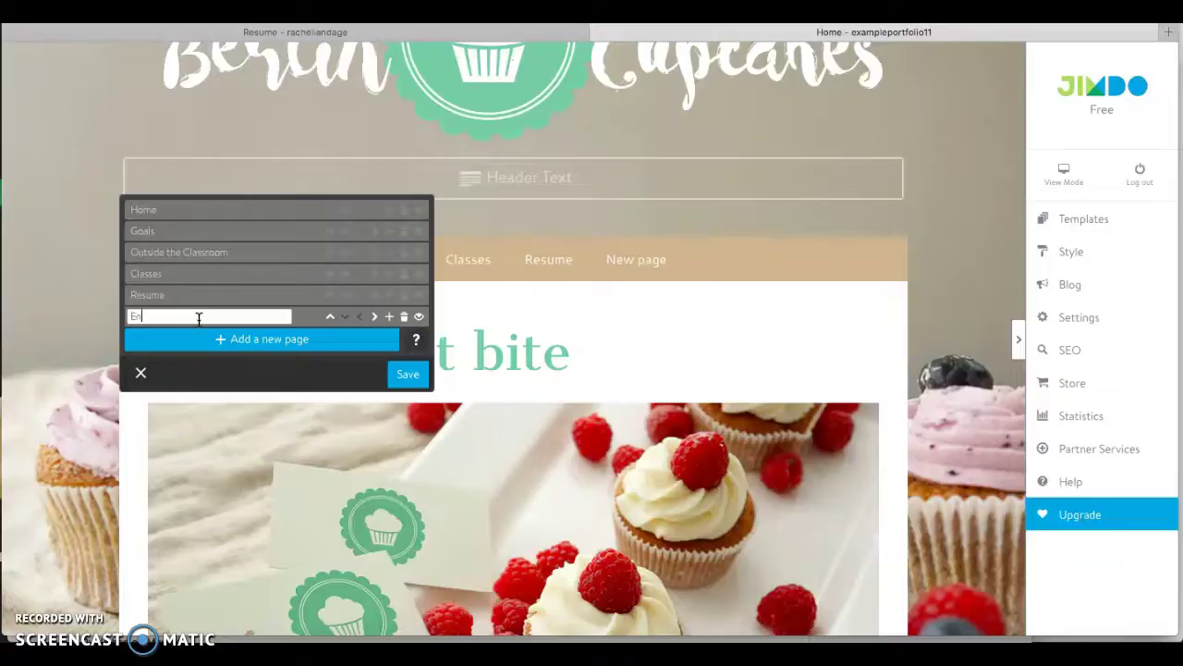
{"action": "right_click", "coordinate": [331, 317]}
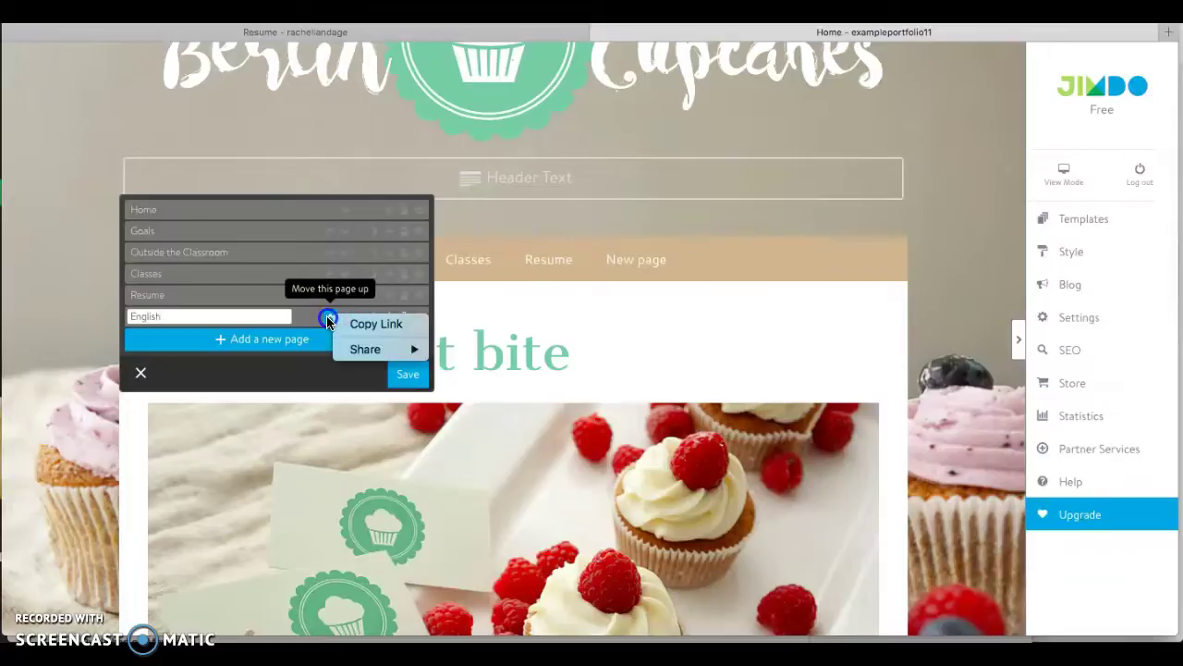
{"action": "left_click", "coordinate": [329, 319]}
Nest English one level down under Classes and save the navigation.
{"action": "left_click", "coordinate": [216, 294]}
{"action": "left_click", "coordinate": [150, 255]}
{"action": "left_click", "coordinate": [152, 296]}
{"action": "left_click", "coordinate": [158, 276]}
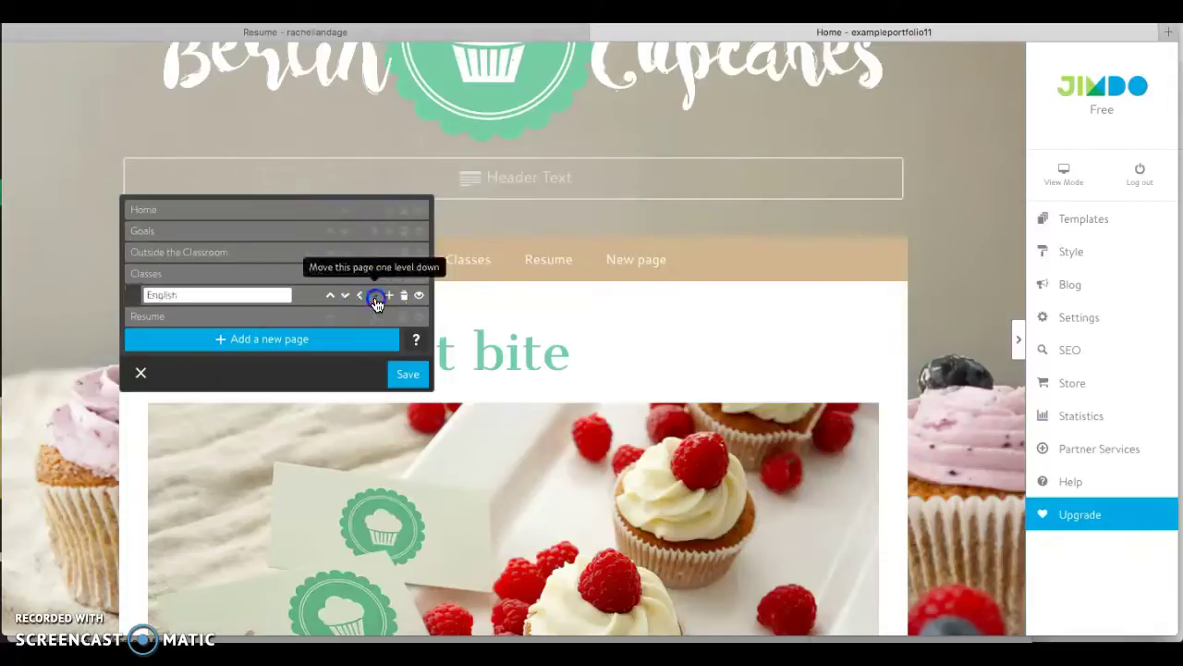
{"action": "left_click", "coordinate": [375, 296]}
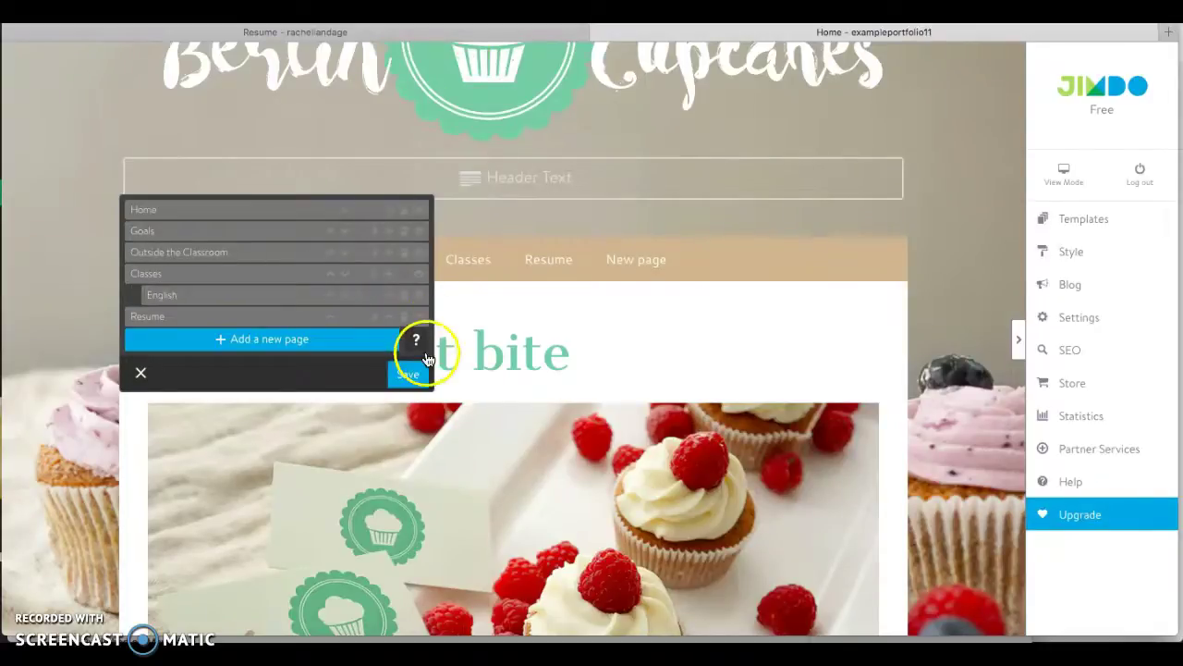
{"action": "left_click", "coordinate": [413, 374]}
{"action": "left_click", "coordinate": [488, 279]}
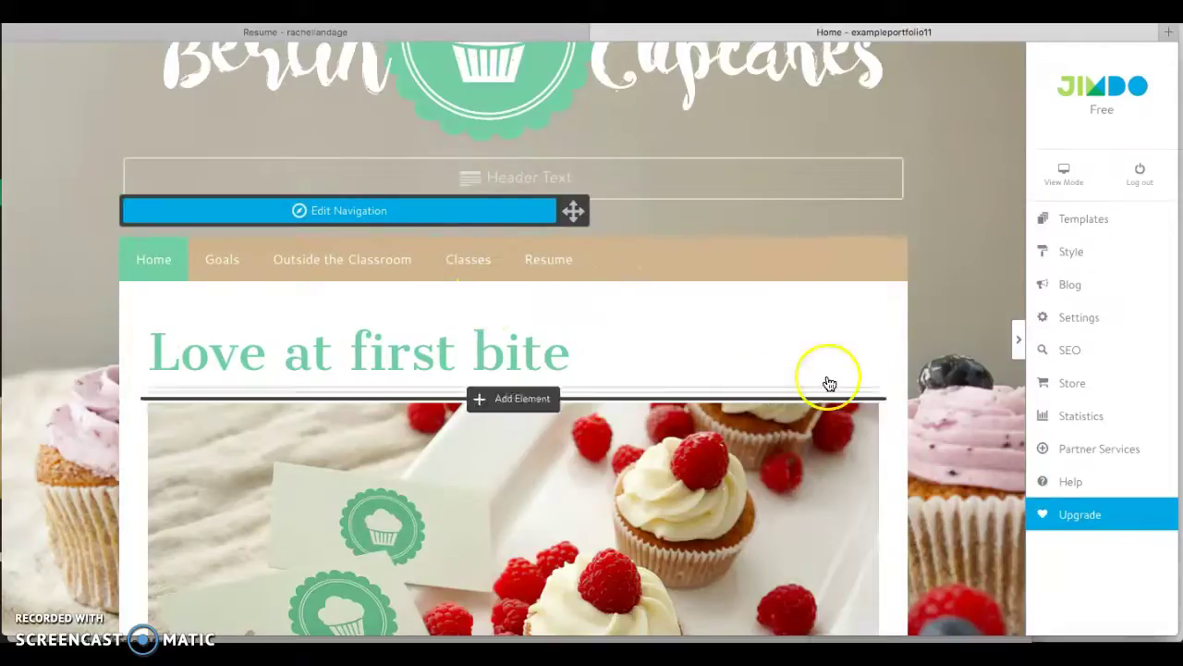
Replace the 'Love at first bite' heading with 'A little bit about me' and save.
{"action": "scroll", "coordinate": [925, 360], "scroll_direction": "down", "scroll_amount": 2}
{"action": "scroll", "coordinate": [925, 361], "scroll_direction": "up", "scroll_amount": 4}
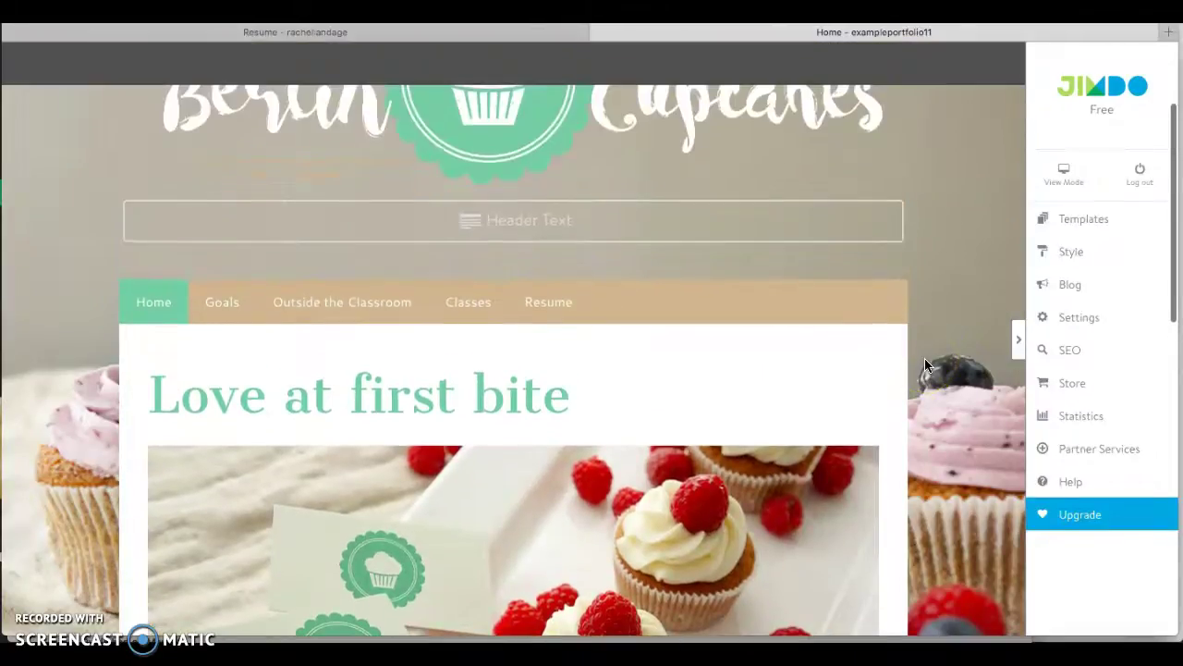
{"action": "scroll", "coordinate": [925, 357], "scroll_direction": "down", "scroll_amount": 3}
{"action": "left_click", "coordinate": [562, 308]}
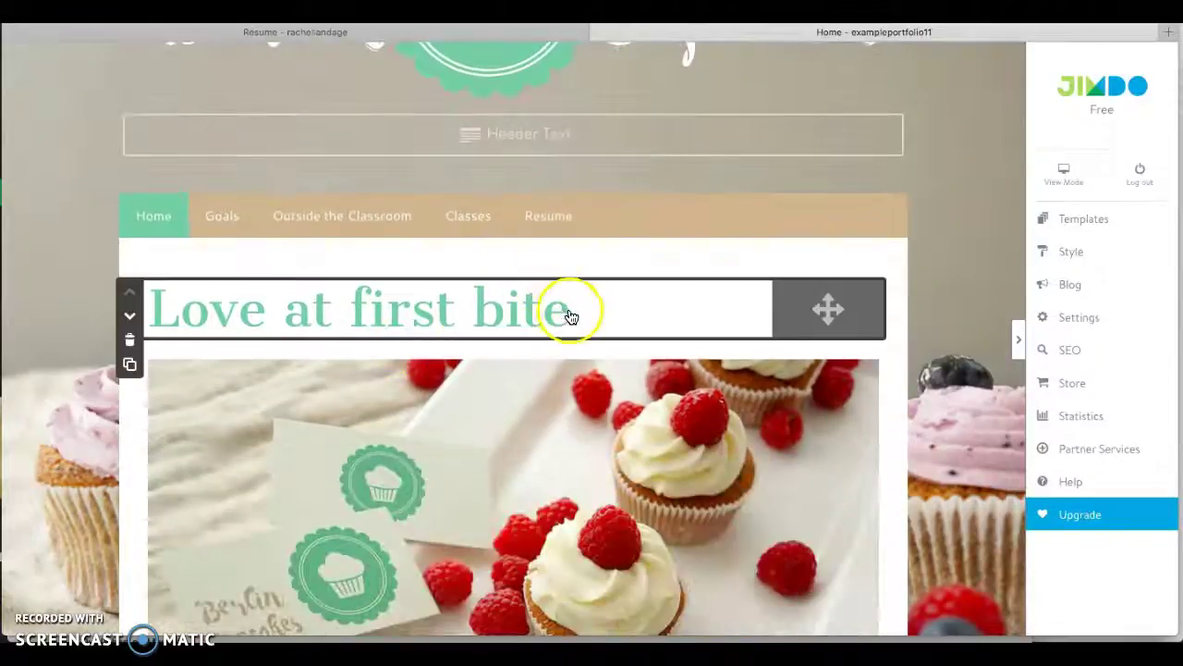
{"action": "left_click_drag", "start_coordinate": [558, 310], "coordinate": [167, 299]}
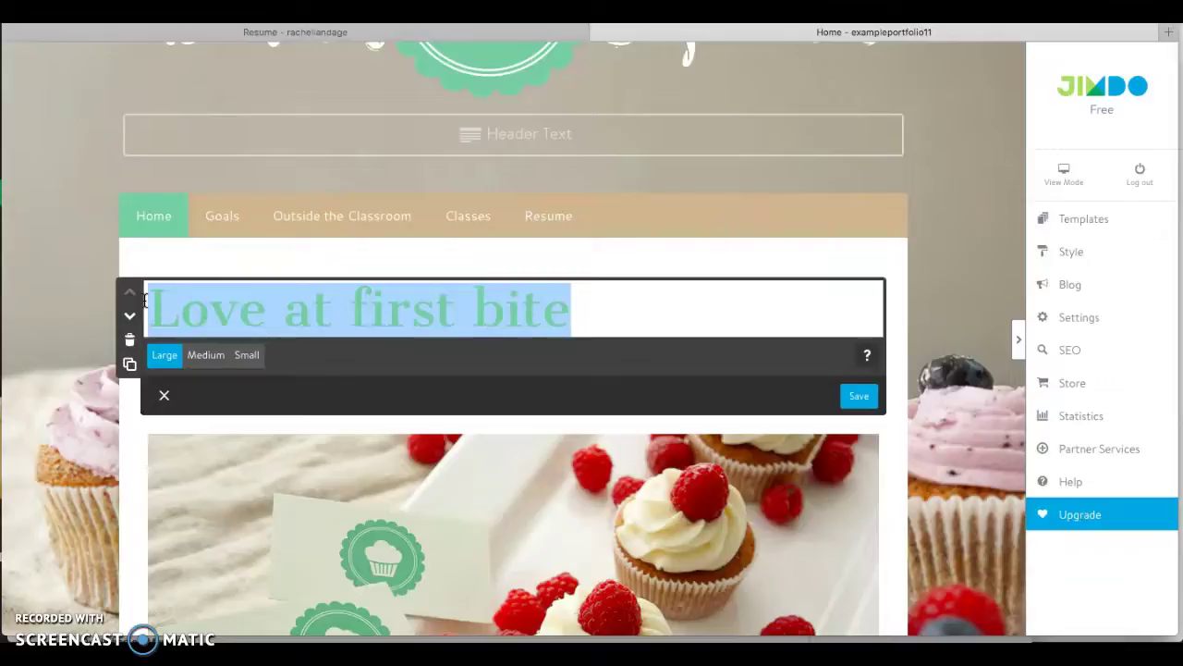
{"action": "type", "text": "A little bit about me"}
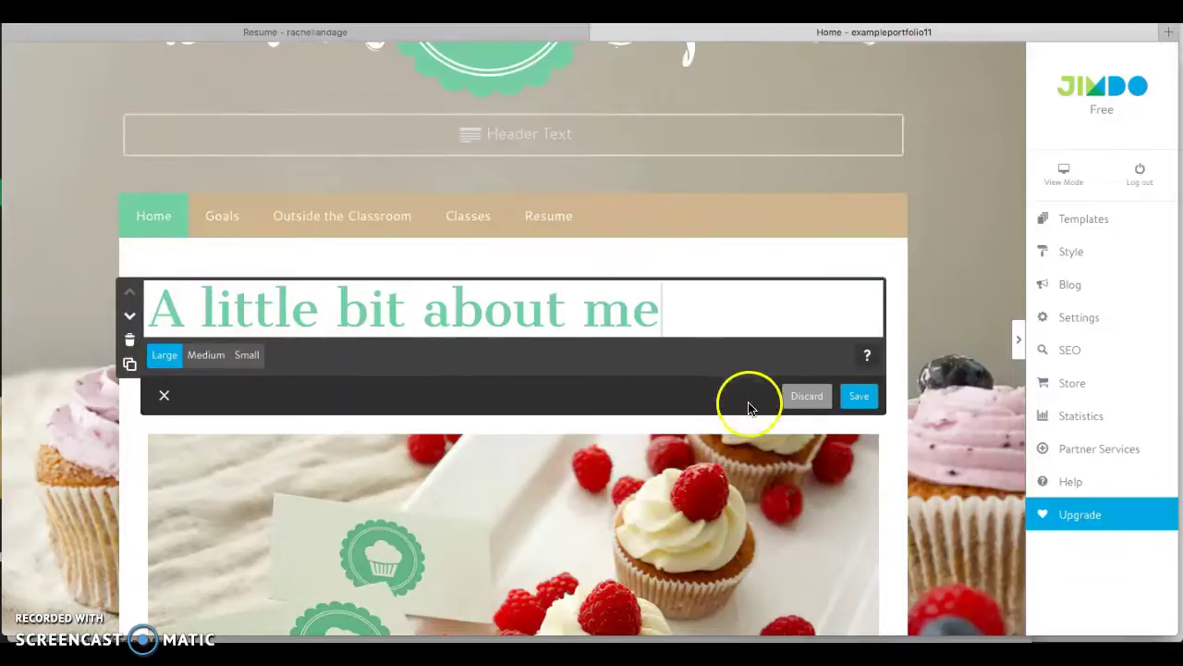
{"action": "left_click", "coordinate": [859, 395]}
Delete the cupcake photo below the heading.
{"action": "scroll", "coordinate": [947, 398], "scroll_direction": "down", "scroll_amount": 3}
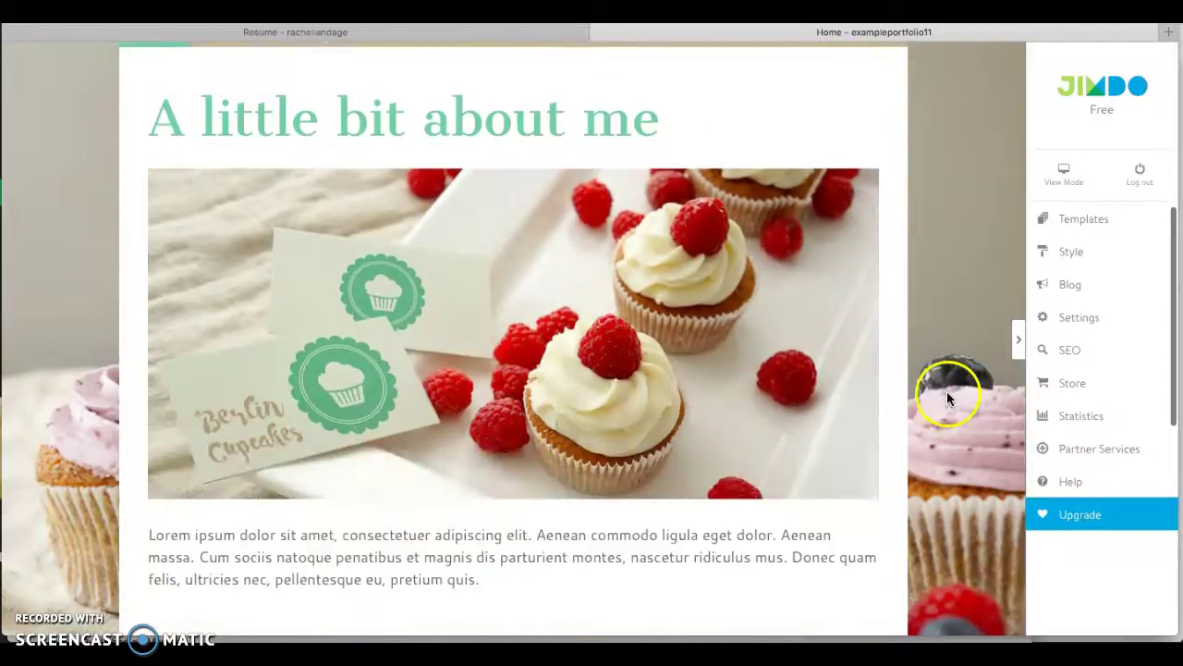
{"action": "mouse_move", "coordinate": [557, 305]}
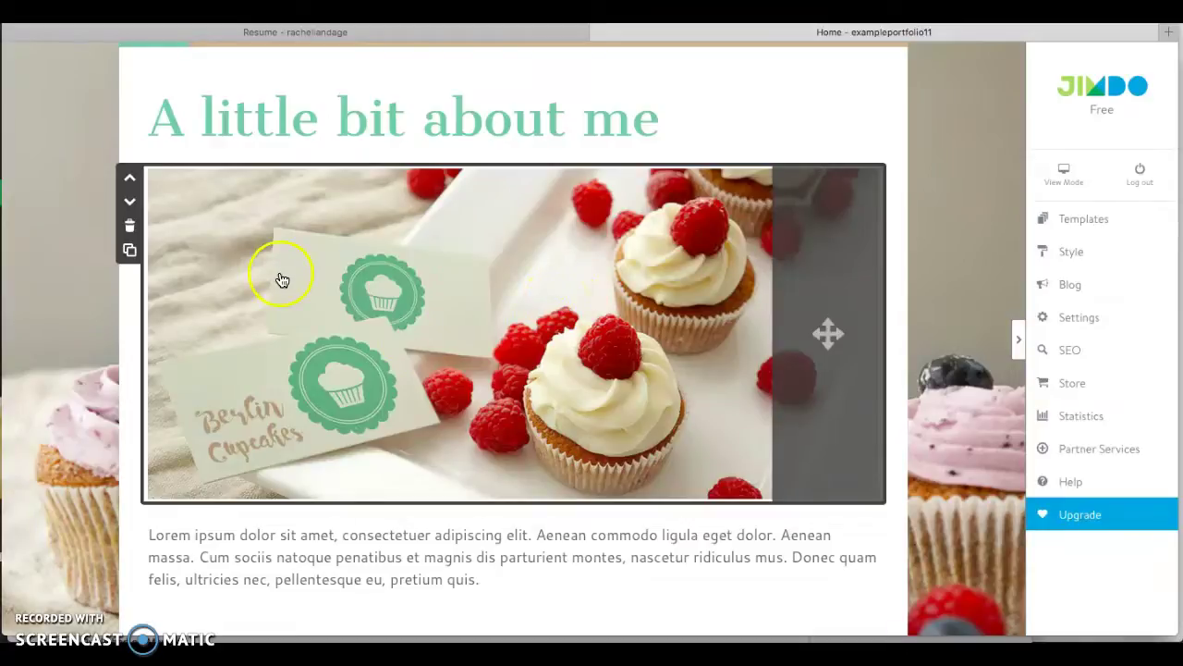
{"action": "left_click", "coordinate": [130, 225]}
Delete the cupcake photo and insert a Photo element below the 'A little bit about me' heading.
{"action": "left_click", "coordinate": [485, 205]}
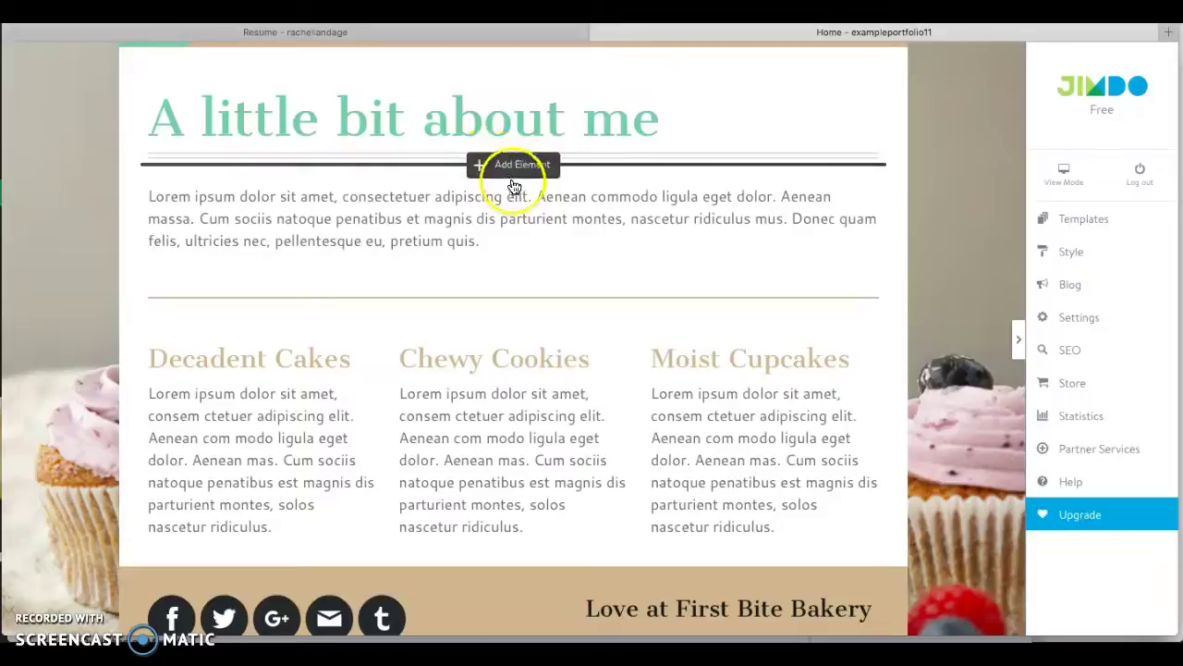
{"action": "left_click", "coordinate": [513, 181]}
{"action": "left_click", "coordinate": [444, 198]}
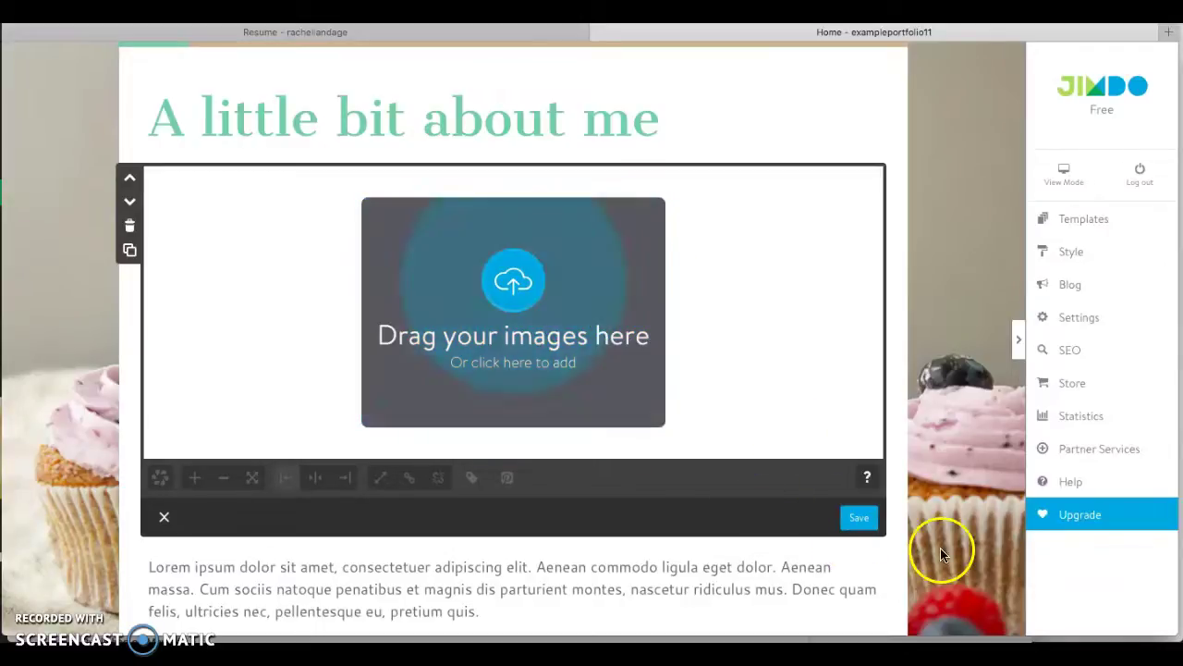
Upload the cartoon girl image from Downloads into the photo element and save it.
{"action": "left_click", "coordinate": [985, 647]}
{"action": "left_click_drag", "start_coordinate": [977, 562], "coordinate": [549, 318]}
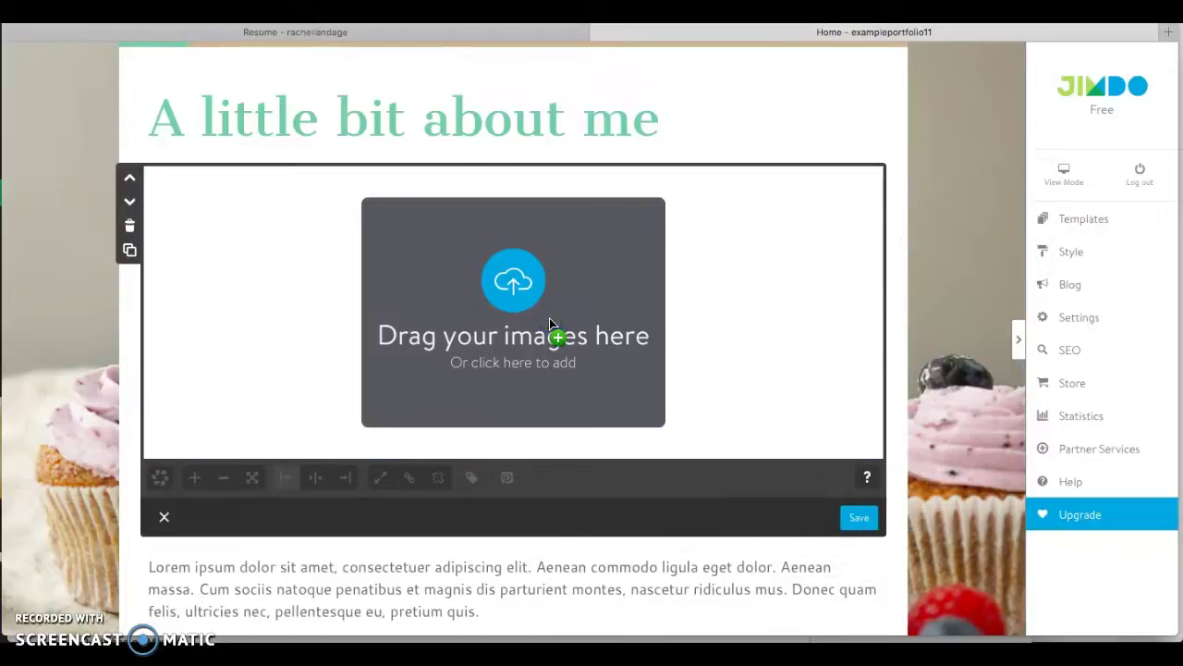
{"action": "left_click", "coordinate": [979, 646]}
{"action": "left_click_drag", "start_coordinate": [990, 565], "coordinate": [629, 371]}
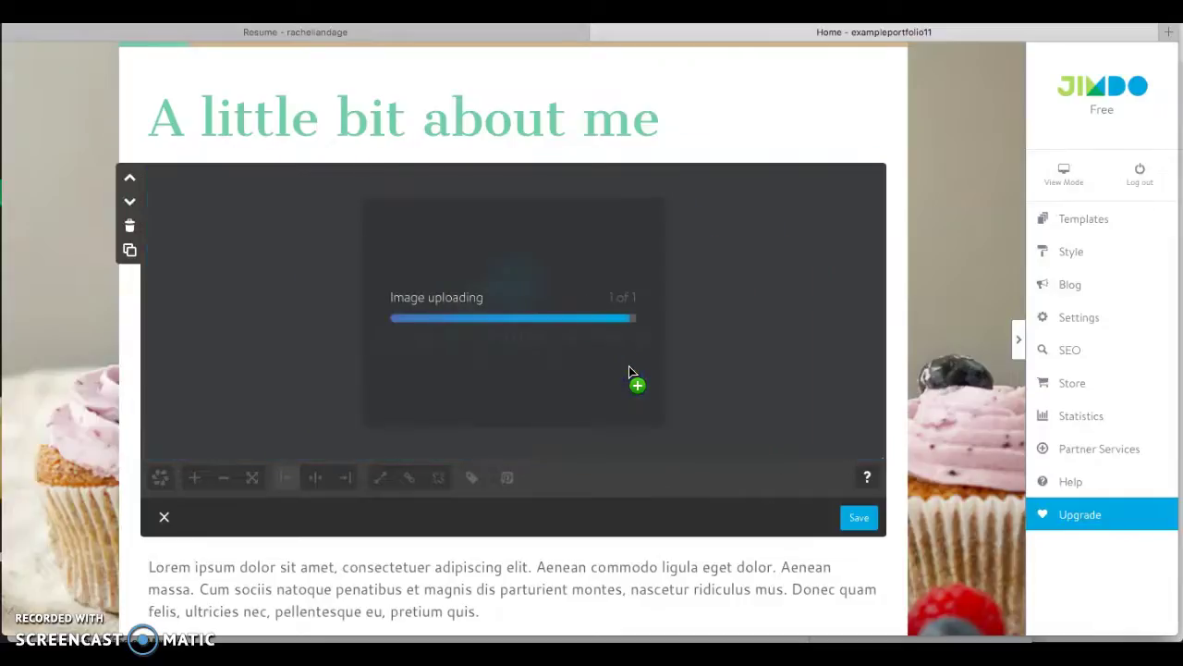
{"action": "left_click", "coordinate": [263, 291]}
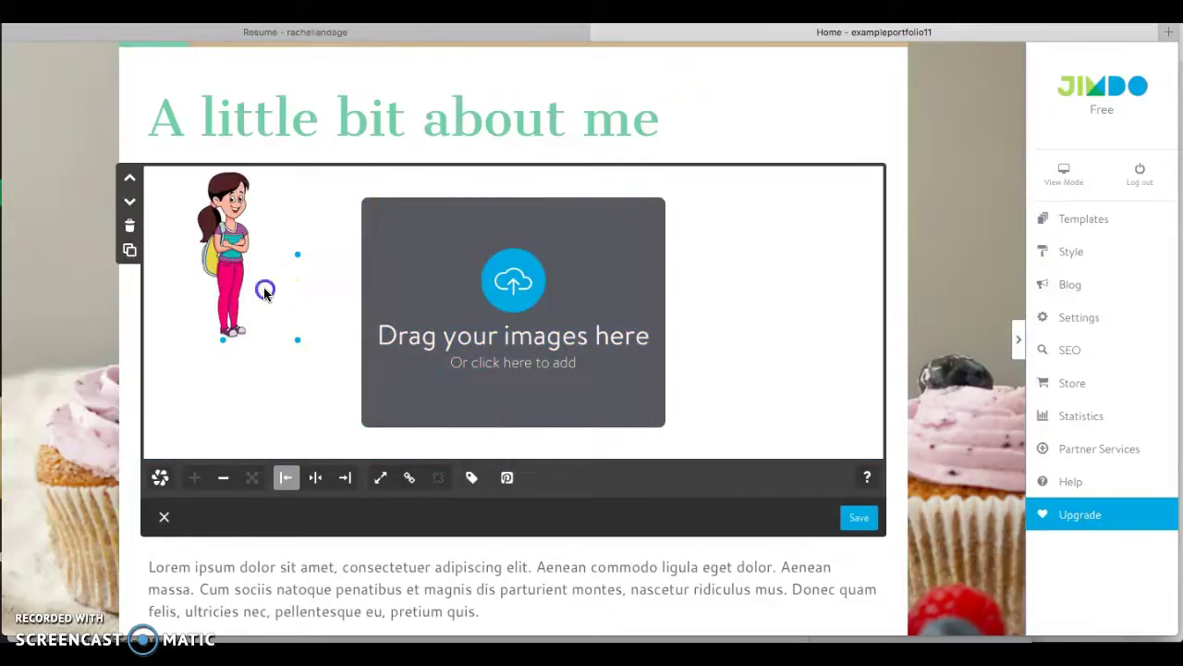
{"action": "left_click_drag", "start_coordinate": [263, 291], "coordinate": [391, 317]}
{"action": "left_click_drag", "start_coordinate": [397, 361], "coordinate": [644, 469]}
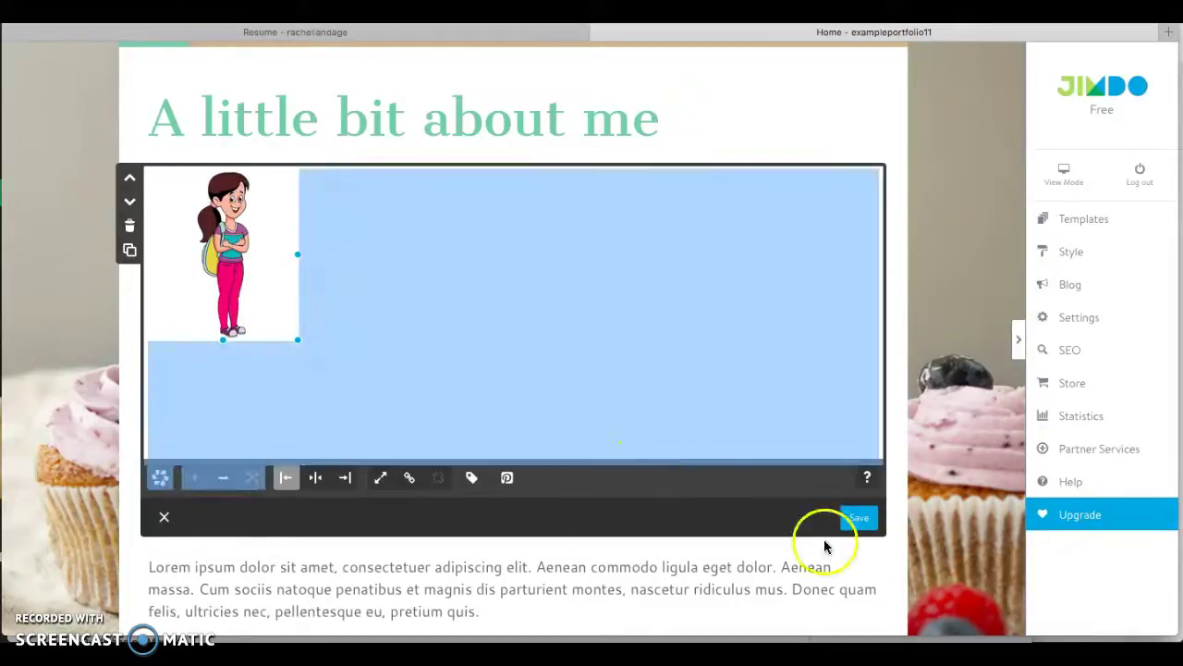
{"action": "left_click", "coordinate": [859, 519]}
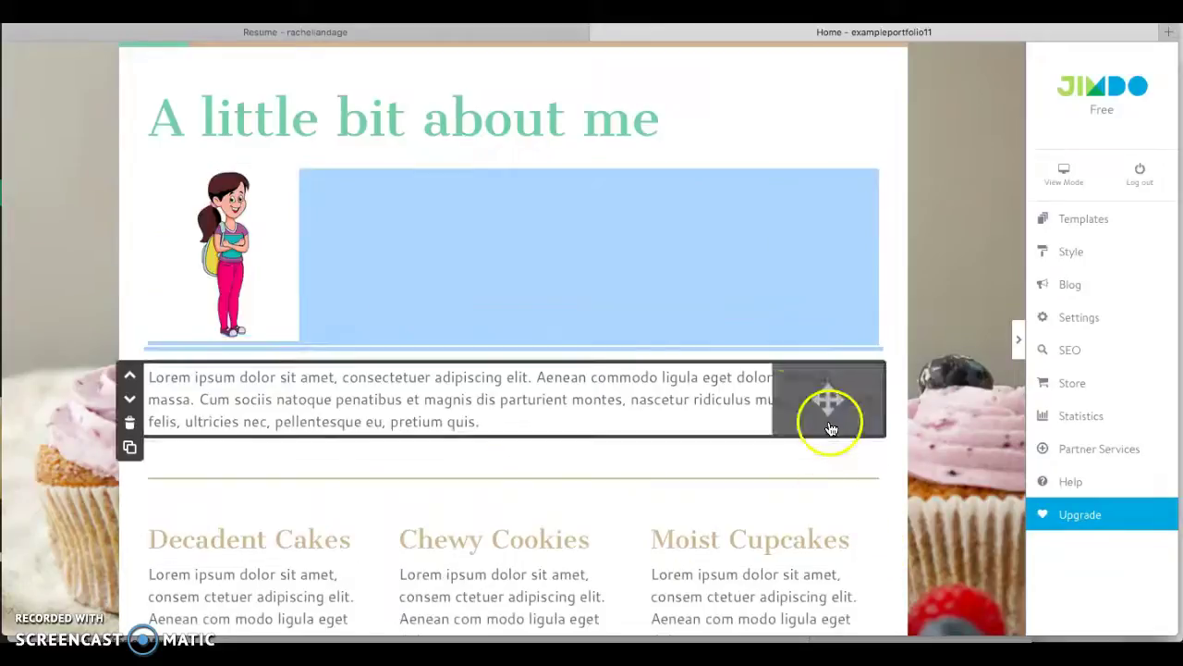
Re-save the girl photo block and delete the lorem ipsum paragraph under Decadent Cakes.
{"action": "left_click", "coordinate": [470, 316]}
{"action": "left_click", "coordinate": [859, 403]}
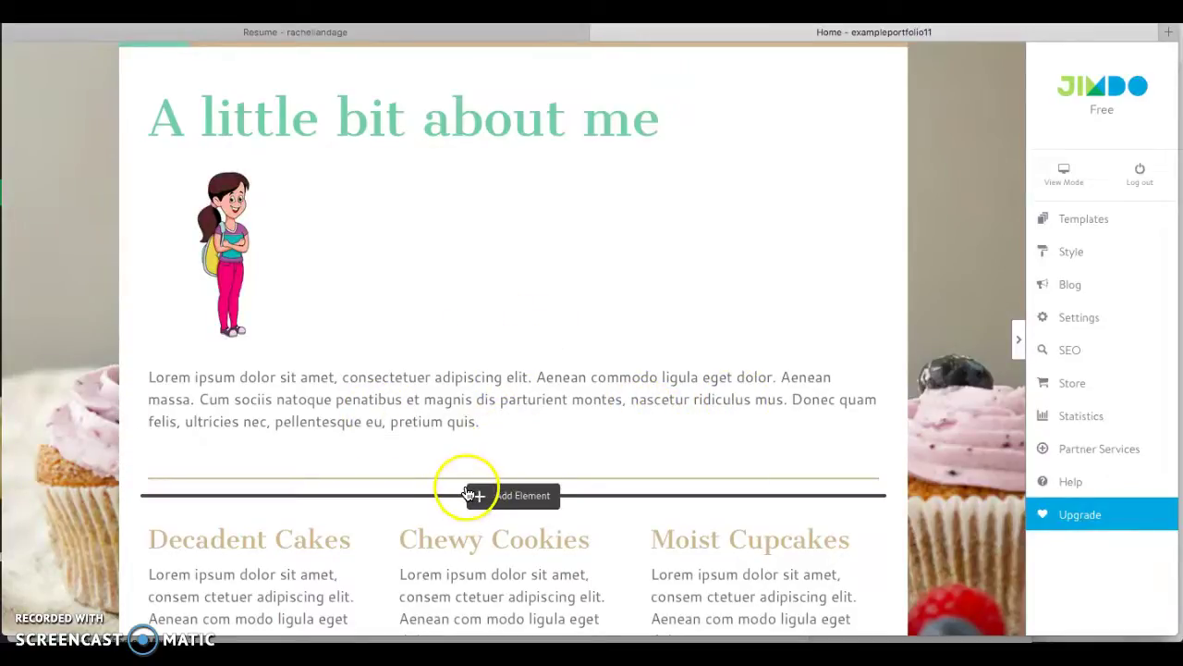
{"action": "scroll", "coordinate": [923, 456], "scroll_direction": "down", "scroll_amount": 3}
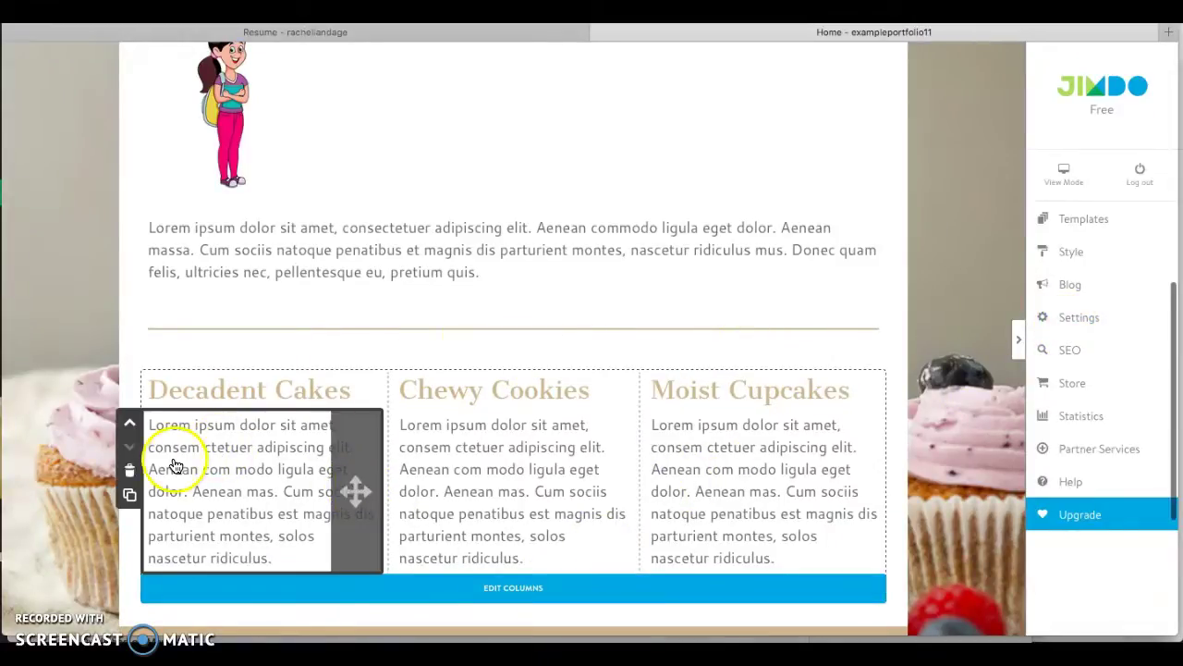
{"action": "left_click", "coordinate": [127, 470]}
{"action": "left_click", "coordinate": [231, 477]}
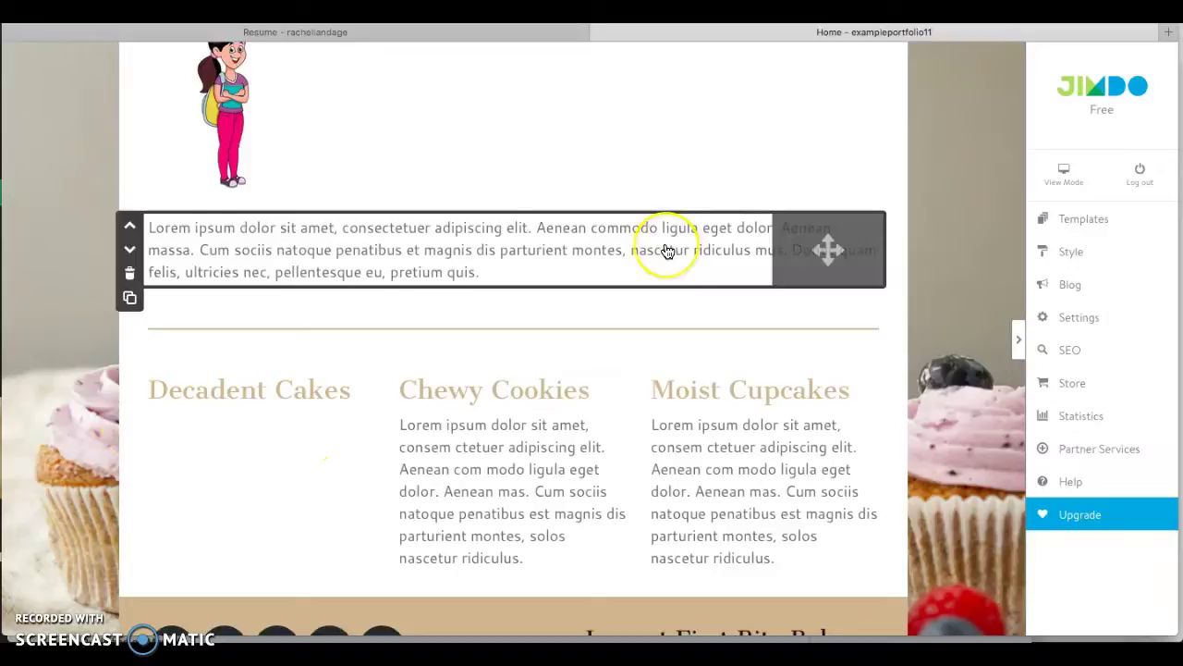
{"action": "scroll", "coordinate": [666, 240], "scroll_direction": "up", "scroll_amount": 3}
{"action": "scroll", "coordinate": [667, 251], "scroll_direction": "up", "scroll_amount": 3}
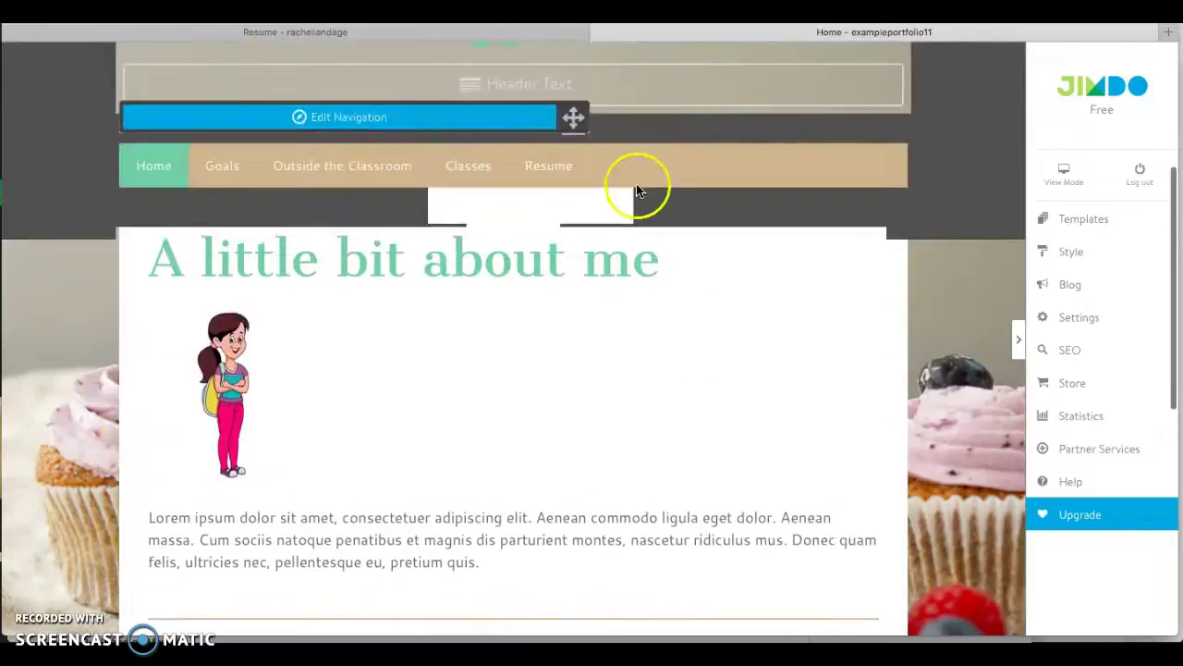
Go to the Outside the Classroom page and delete its Coffee Crumble Cake element.
{"action": "left_click", "coordinate": [338, 172]}
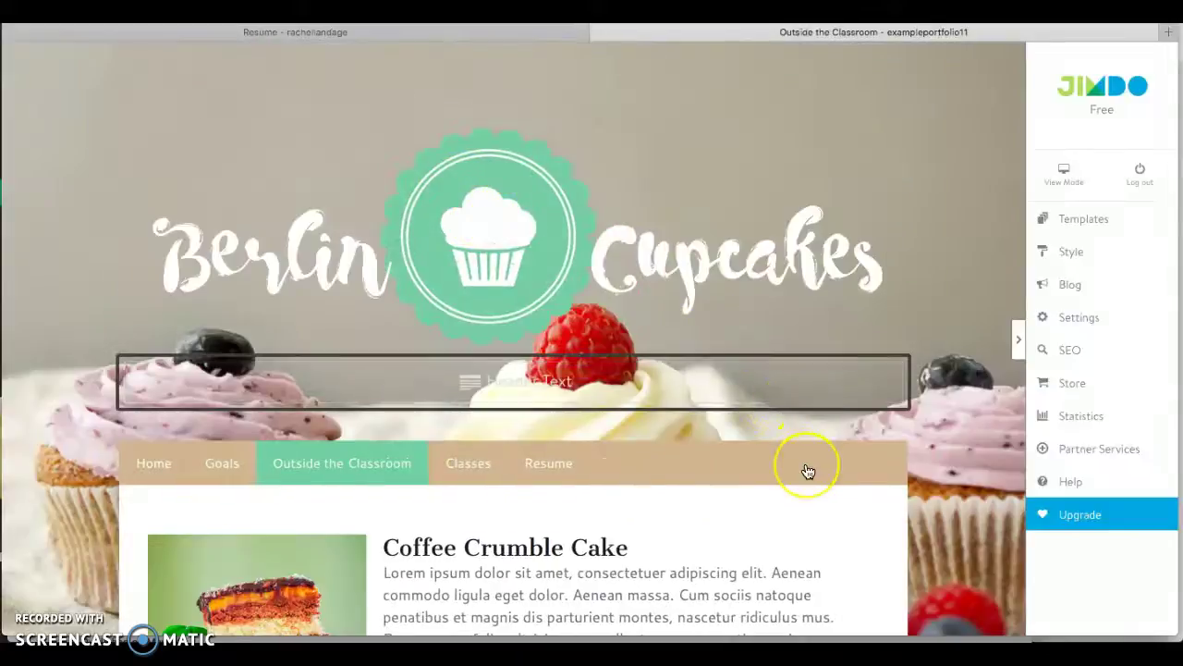
{"action": "scroll", "coordinate": [805, 470], "scroll_direction": "down", "scroll_amount": 5}
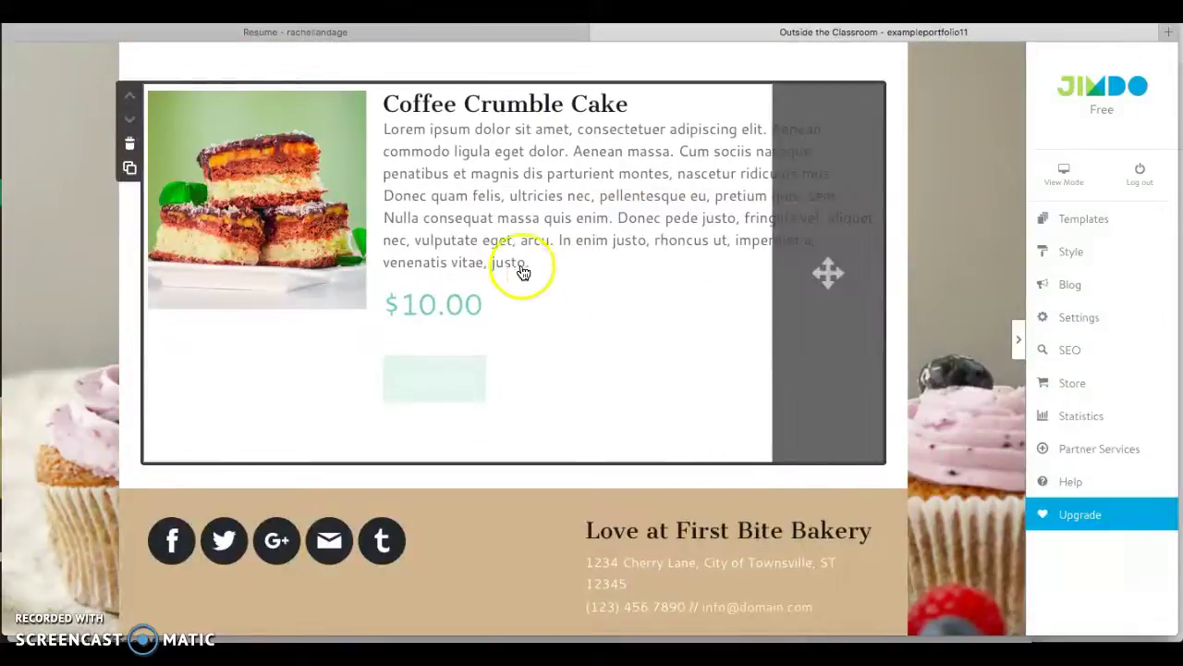
{"action": "left_click", "coordinate": [135, 142]}
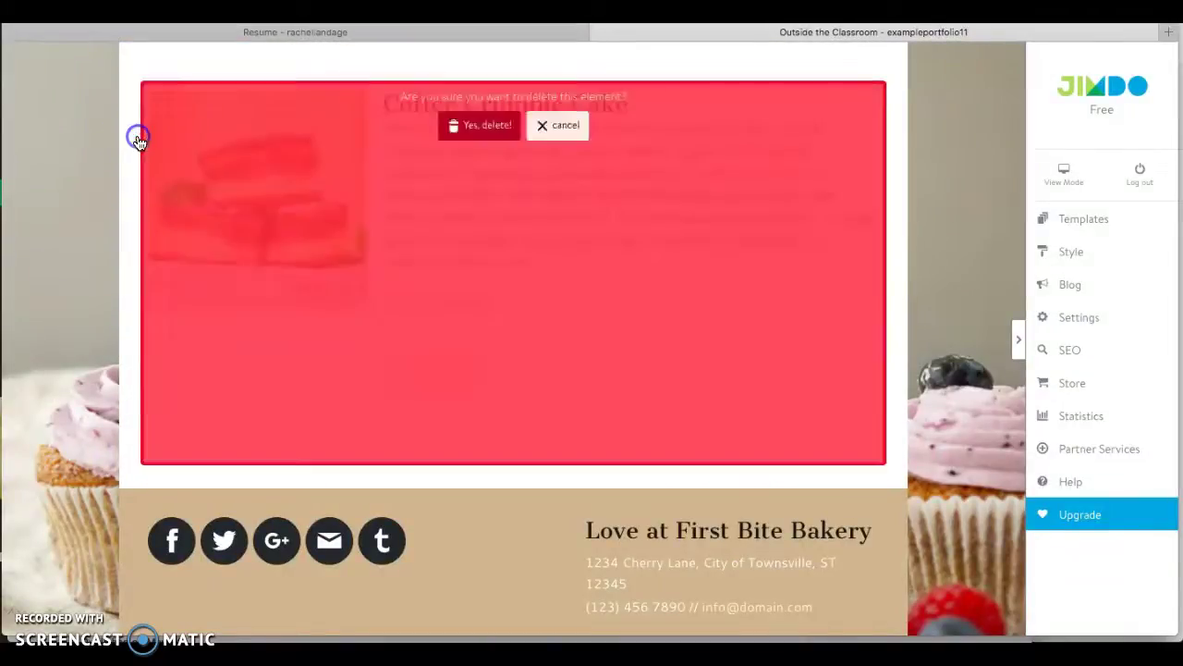
{"action": "left_click", "coordinate": [477, 124]}
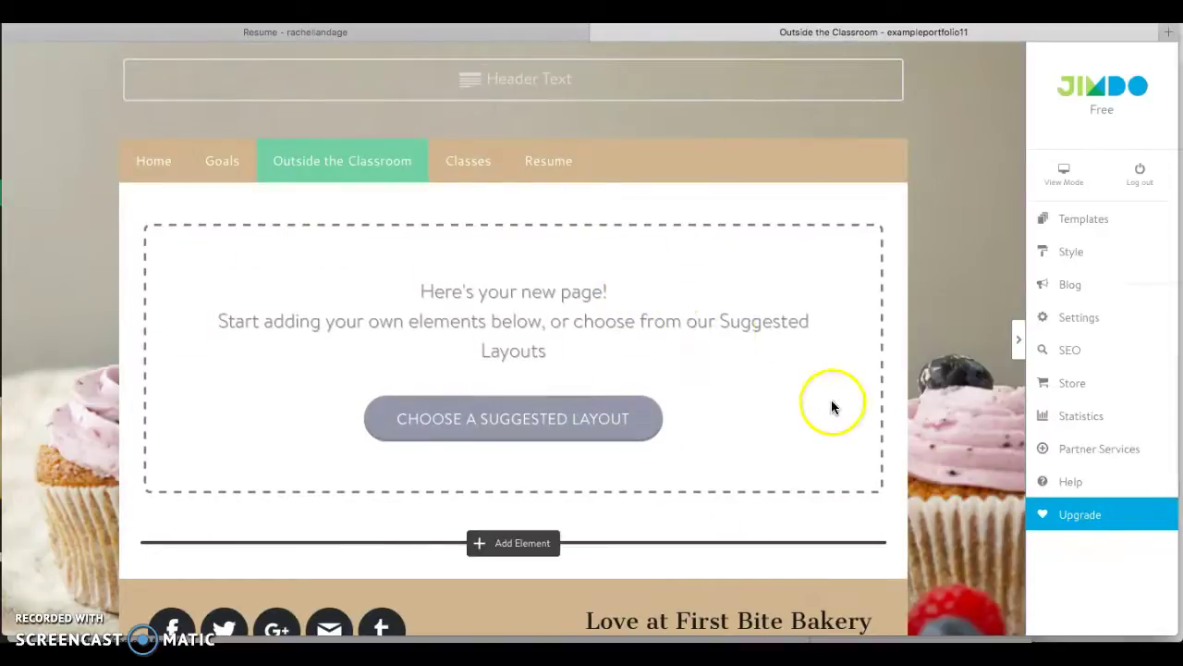
{"action": "left_click", "coordinate": [990, 620]}
{"action": "left_click", "coordinate": [985, 620]}
{"action": "left_click", "coordinate": [499, 546]}
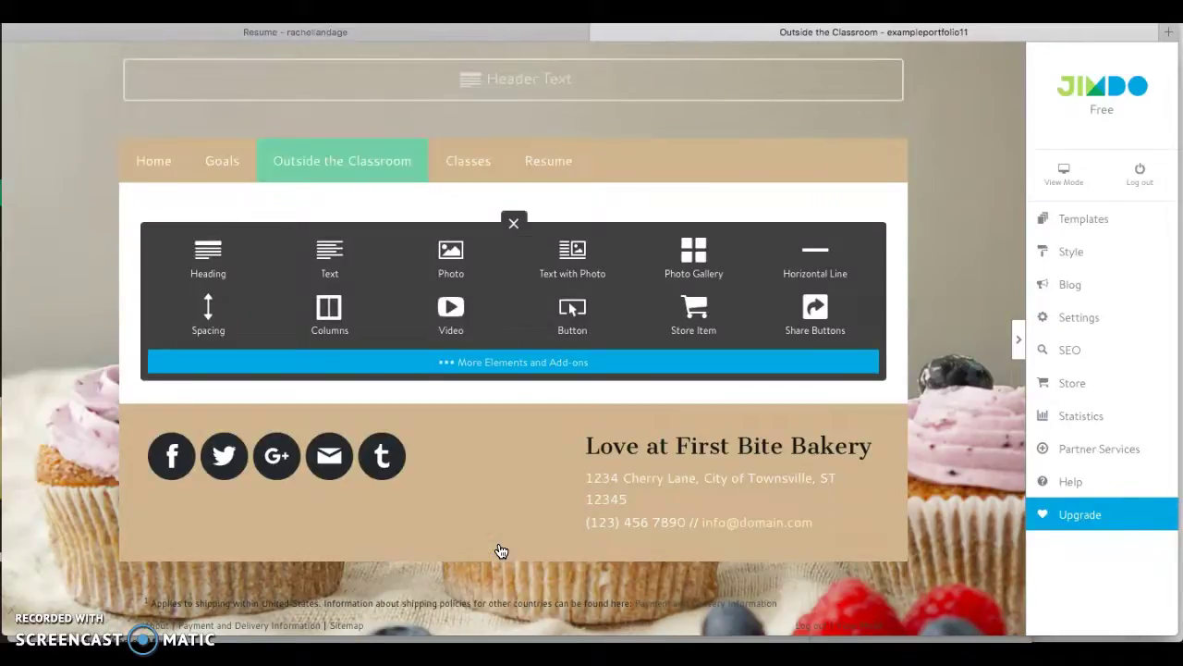
Add a Photo element with the swimming-panda clipart from Downloads and save it.
{"action": "left_click", "coordinate": [451, 285]}
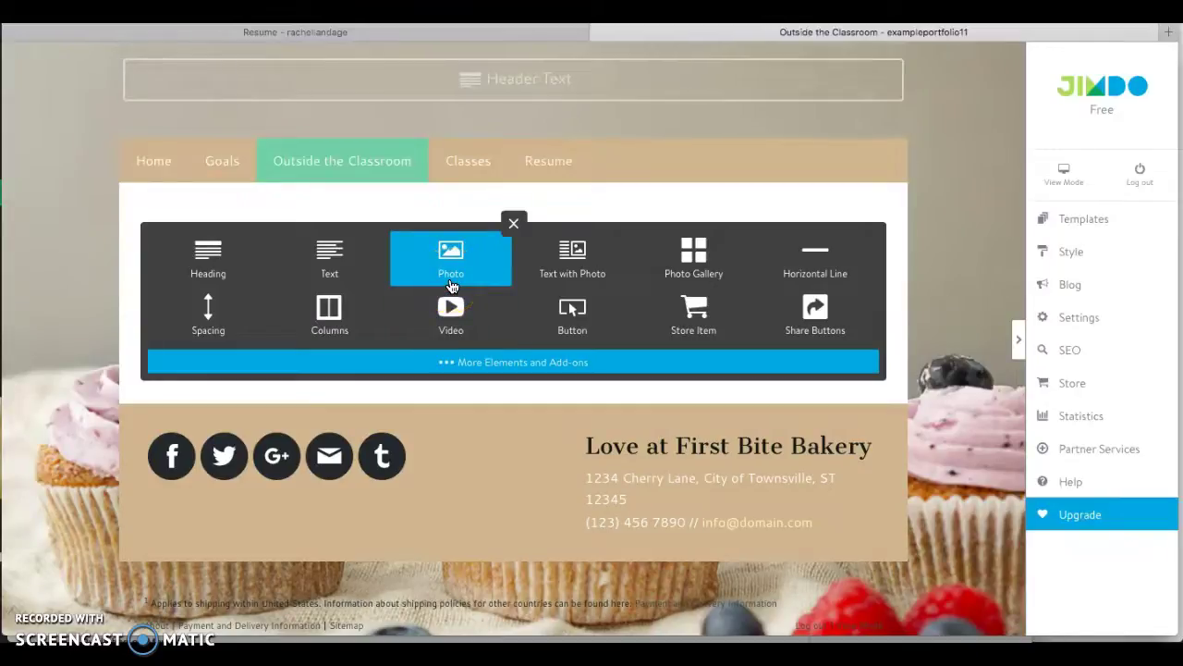
{"action": "left_click", "coordinate": [558, 262]}
{"action": "left_click", "coordinate": [466, 270]}
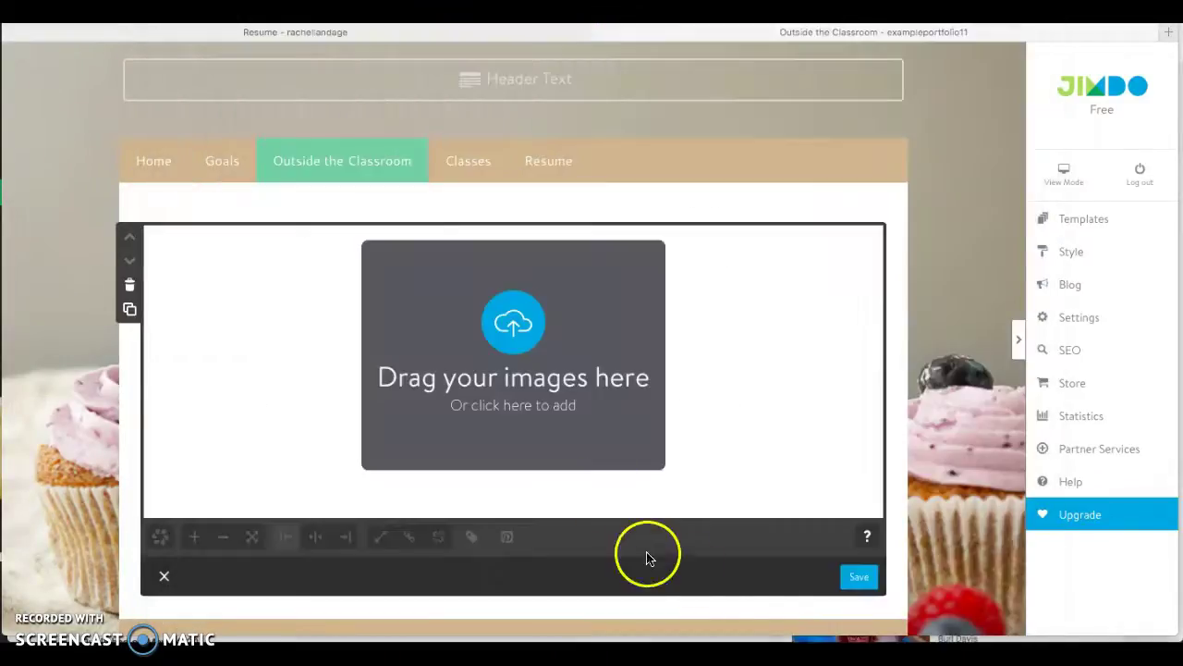
{"action": "left_click", "coordinate": [1017, 633]}
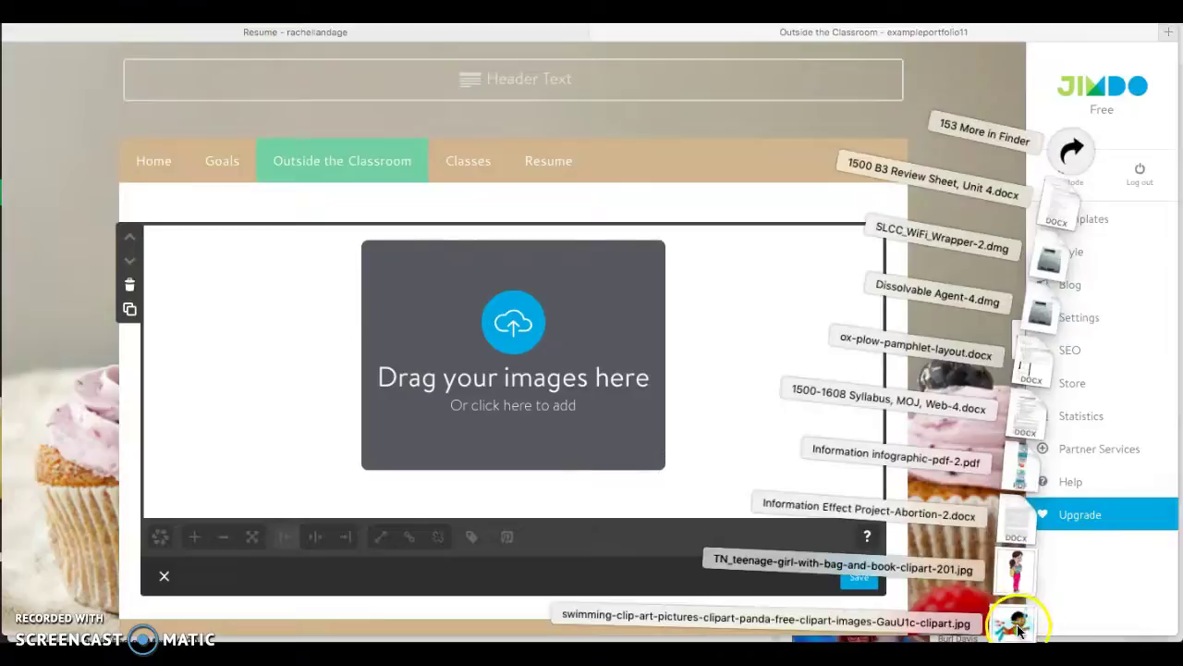
{"action": "left_click_drag", "start_coordinate": [1017, 626], "coordinate": [529, 372]}
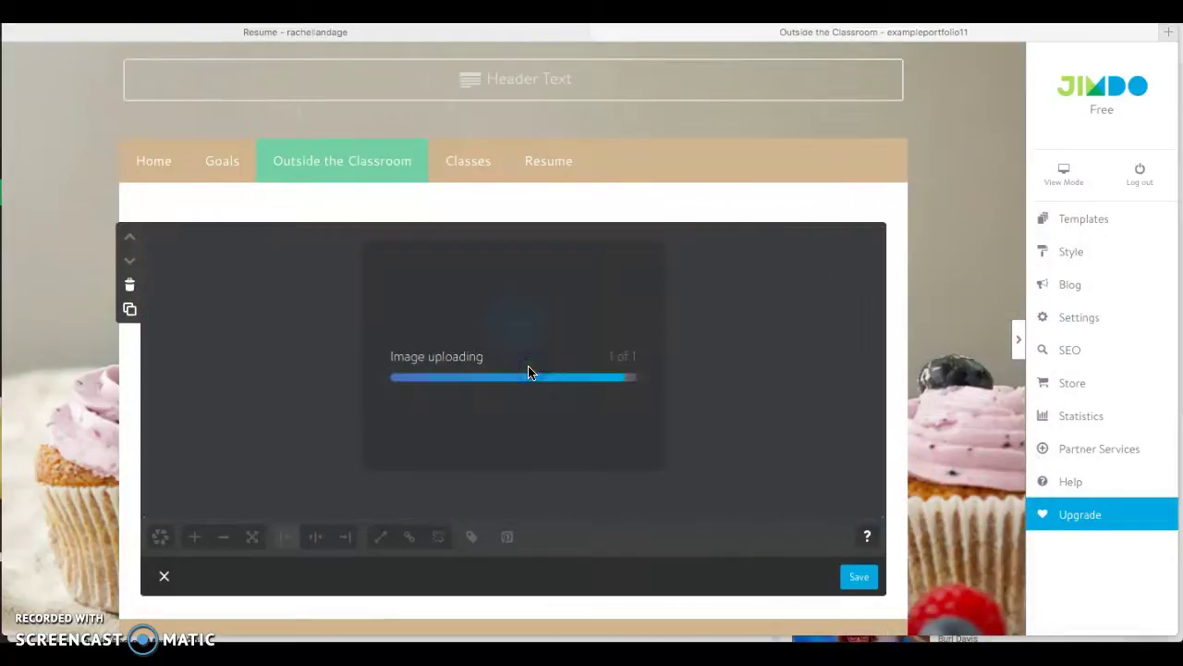
{"action": "left_click", "coordinate": [856, 584]}
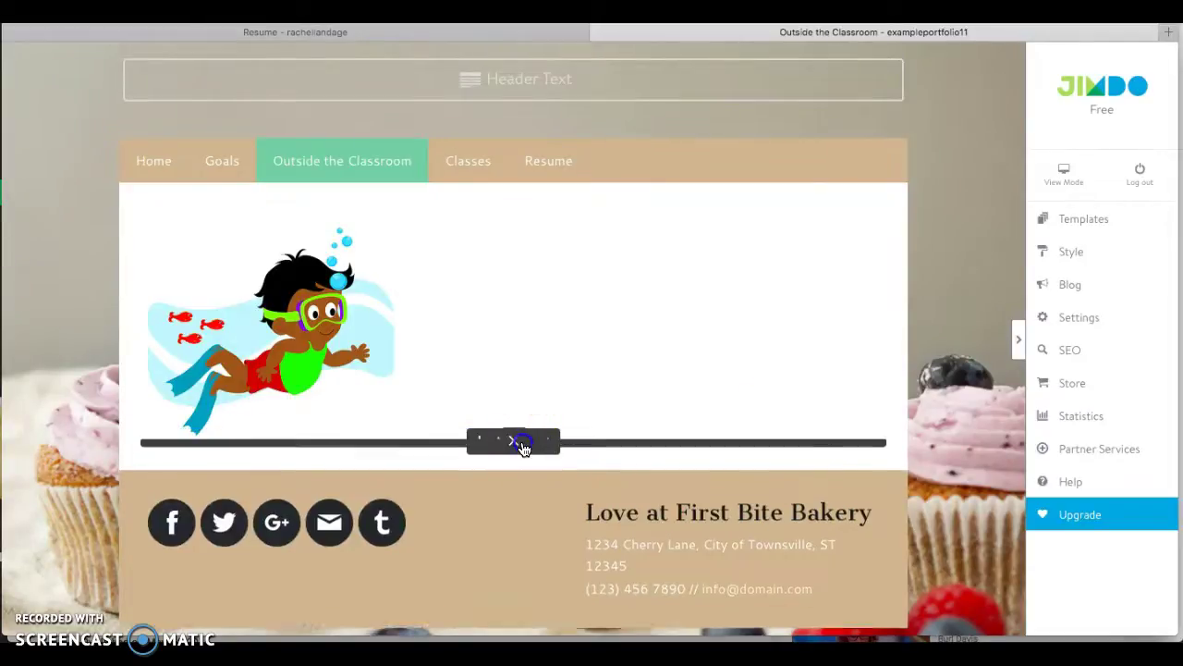
{"action": "left_click", "coordinate": [520, 443]}
Add a text block reading 'I love swimming!' beneath the swimming image and save it.
{"action": "left_click", "coordinate": [308, 502]}
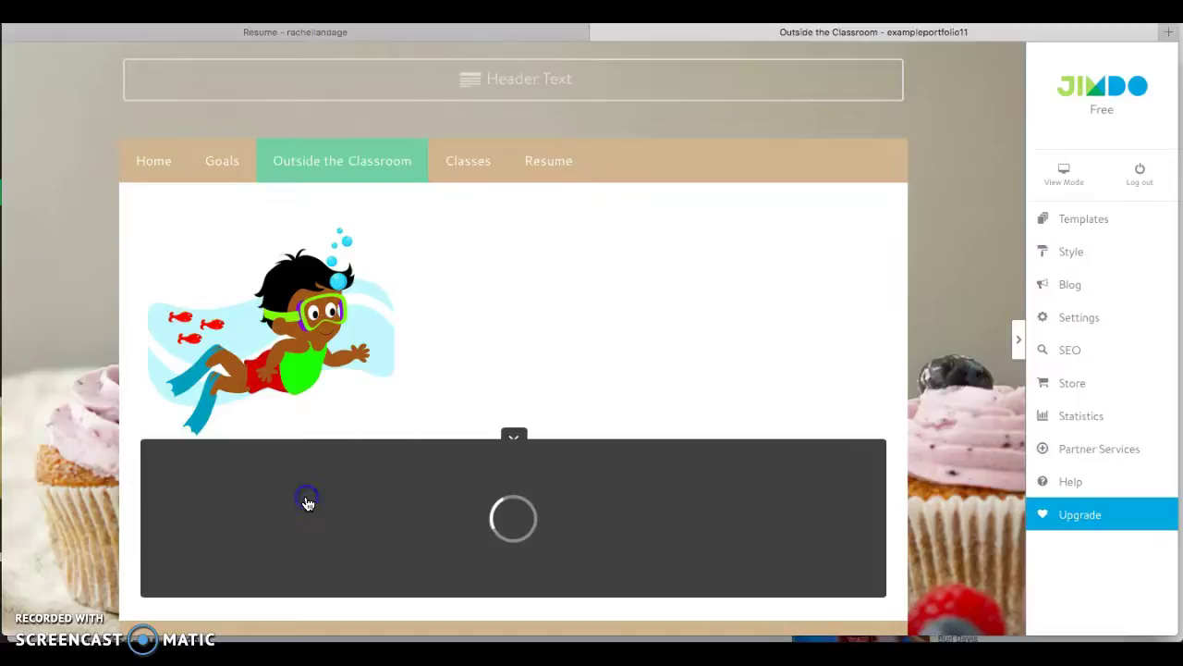
{"action": "left_click", "coordinate": [283, 490]}
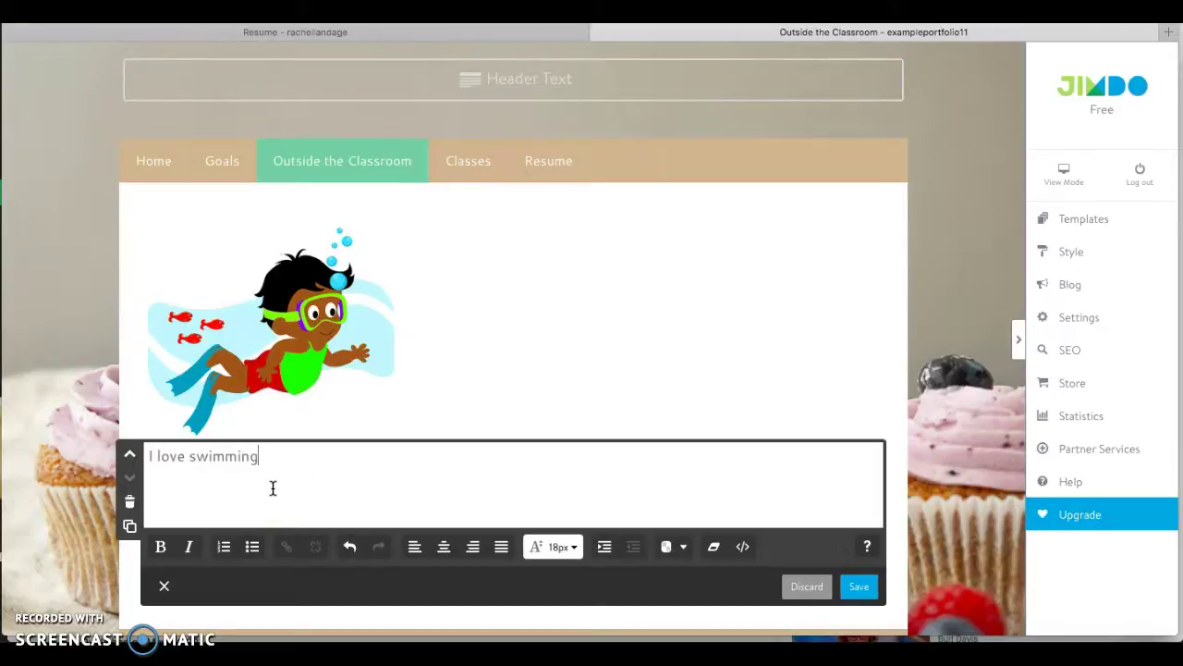
{"action": "left_click", "coordinate": [859, 587]}
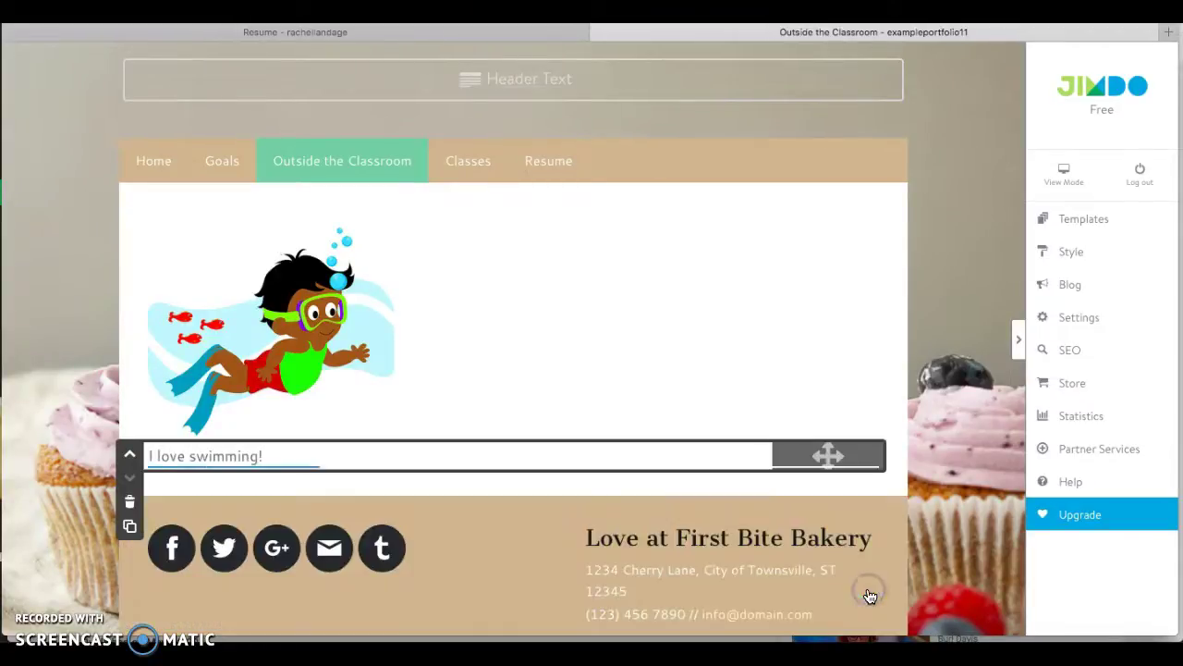
{"action": "left_click", "coordinate": [674, 360]}
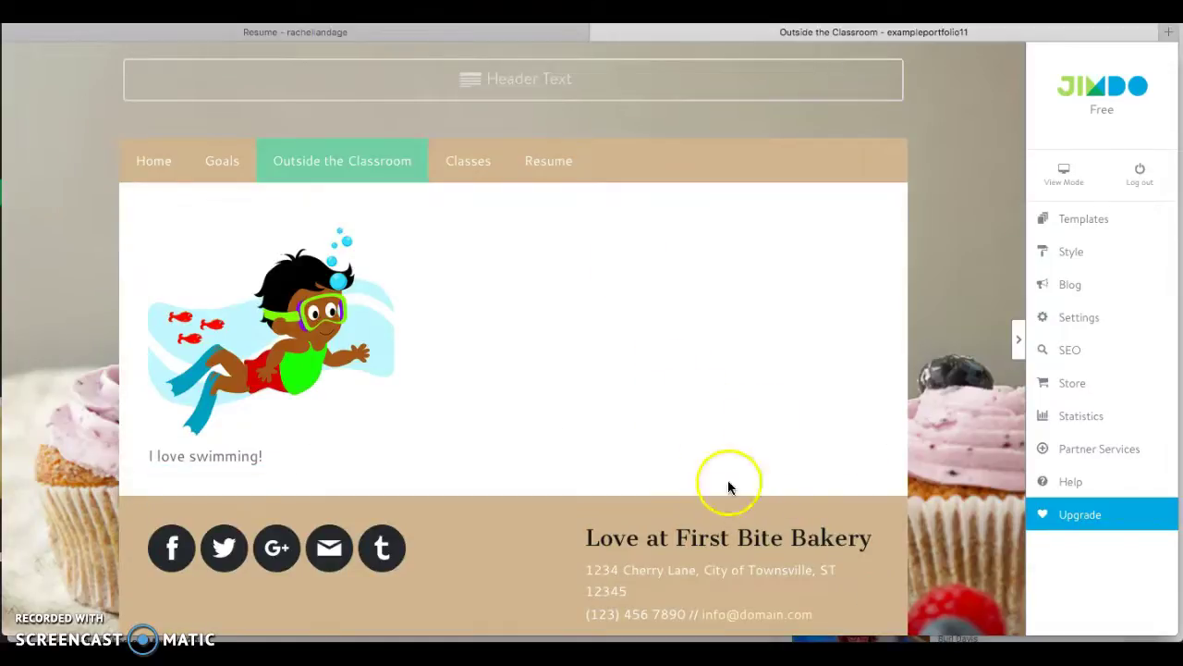
Go to the Resume page and delete its Confetti Cupcakes element, adding nothing in its place.
{"action": "mouse_move", "coordinate": [496, 179]}
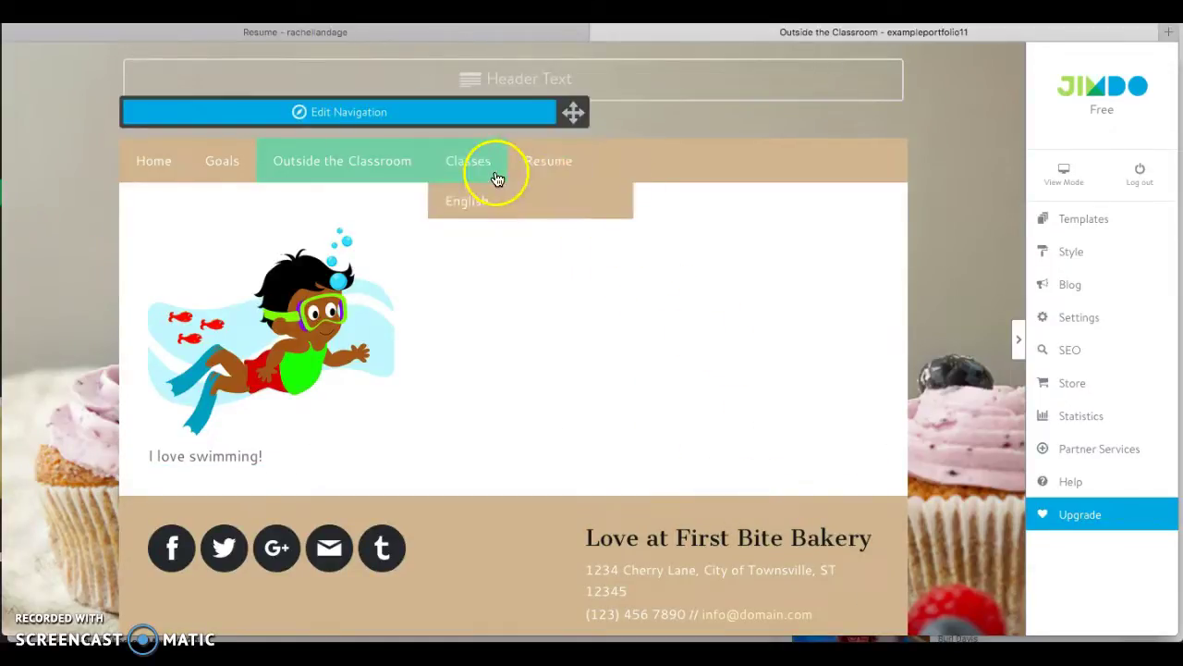
{"action": "left_click", "coordinate": [565, 172]}
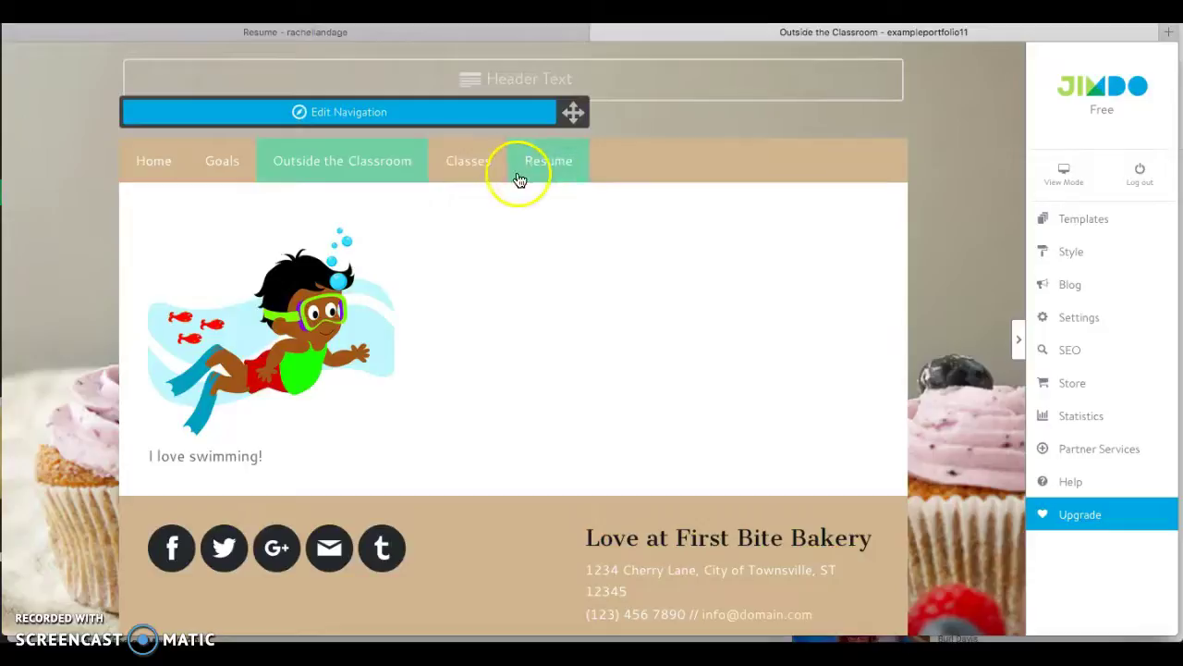
{"action": "scroll", "coordinate": [506, 377], "scroll_direction": "down", "scroll_amount": 3}
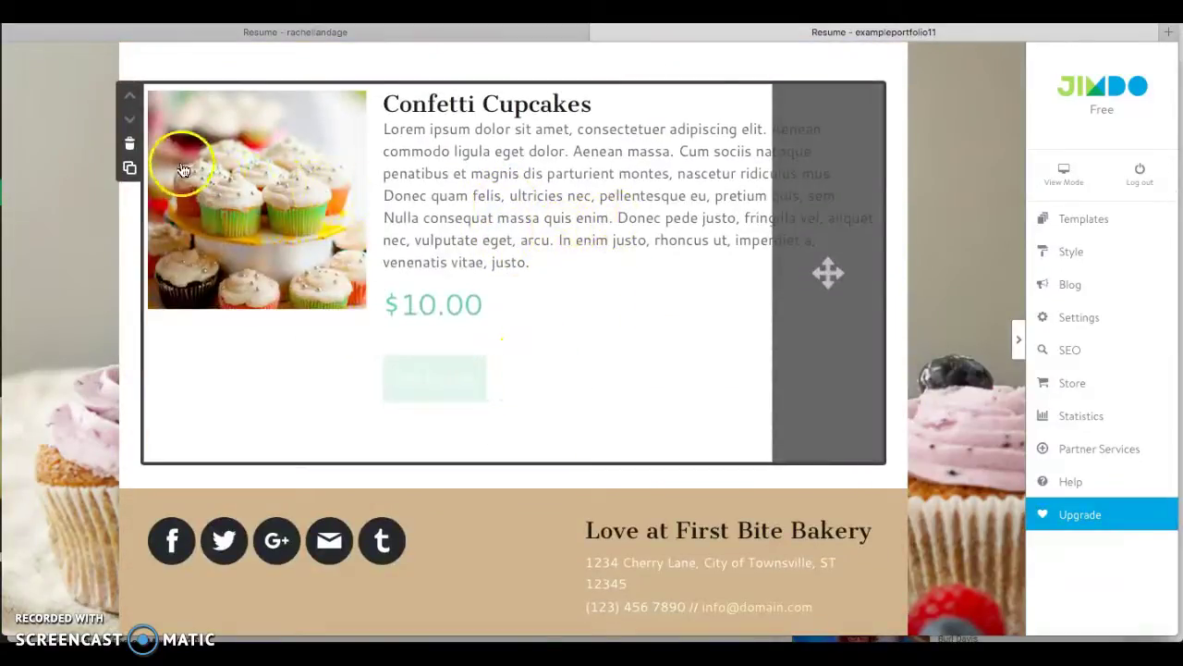
{"action": "left_click", "coordinate": [131, 143]}
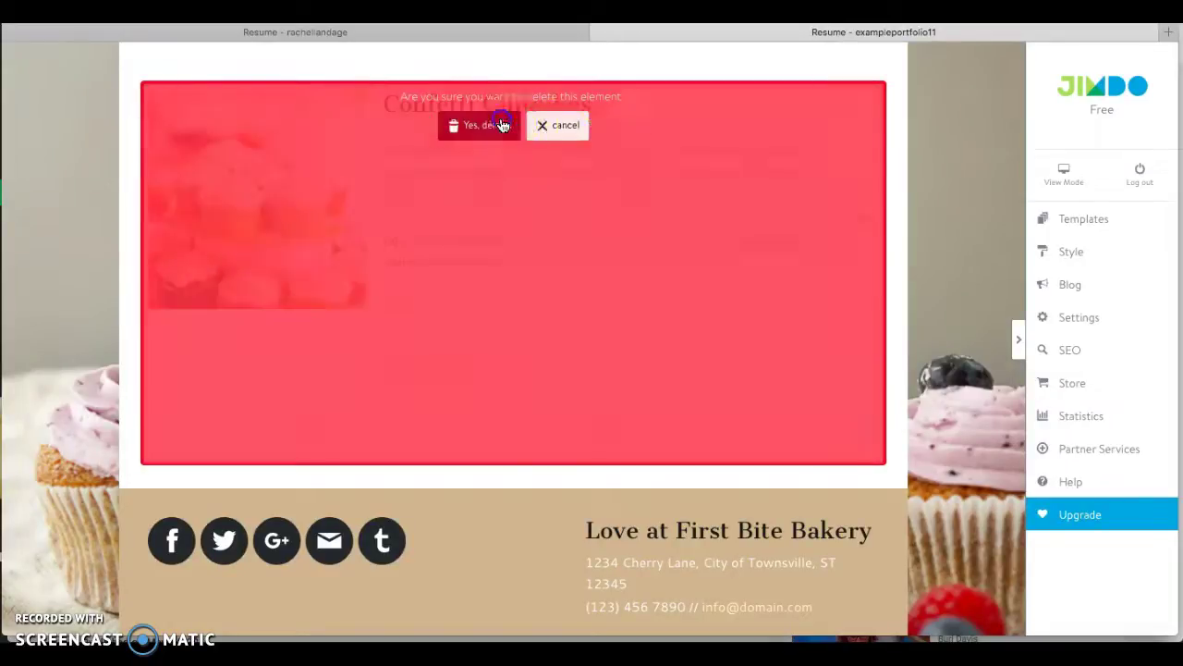
{"action": "left_click", "coordinate": [499, 124]}
{"action": "left_click", "coordinate": [499, 551]}
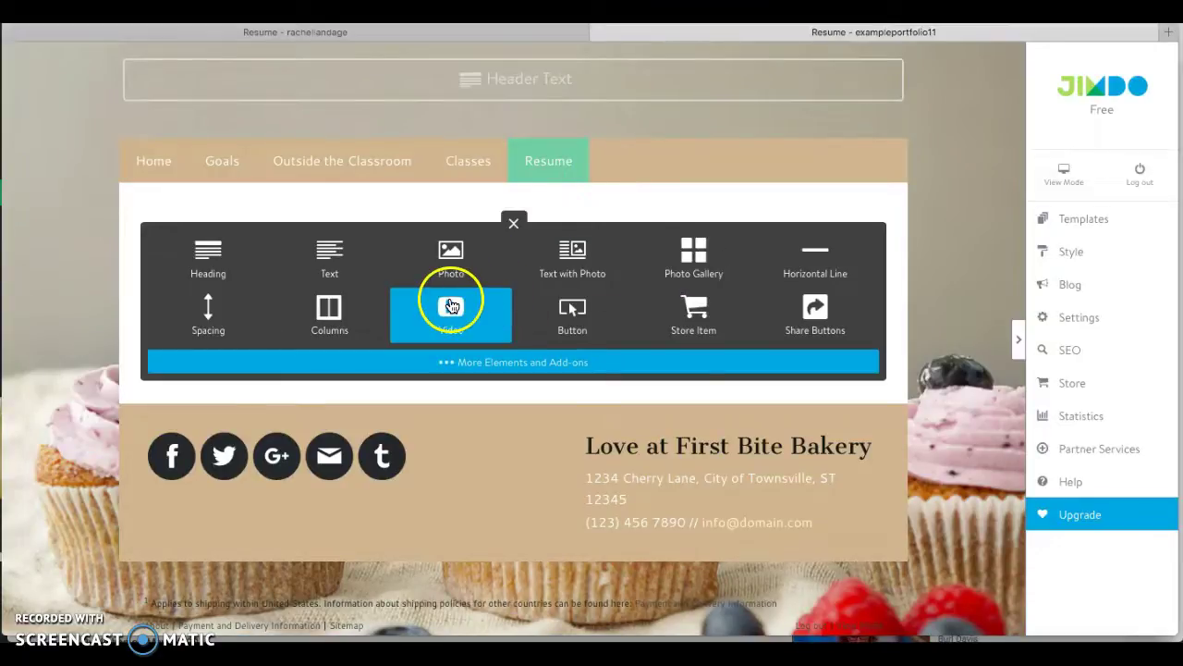
{"action": "left_click", "coordinate": [515, 229]}
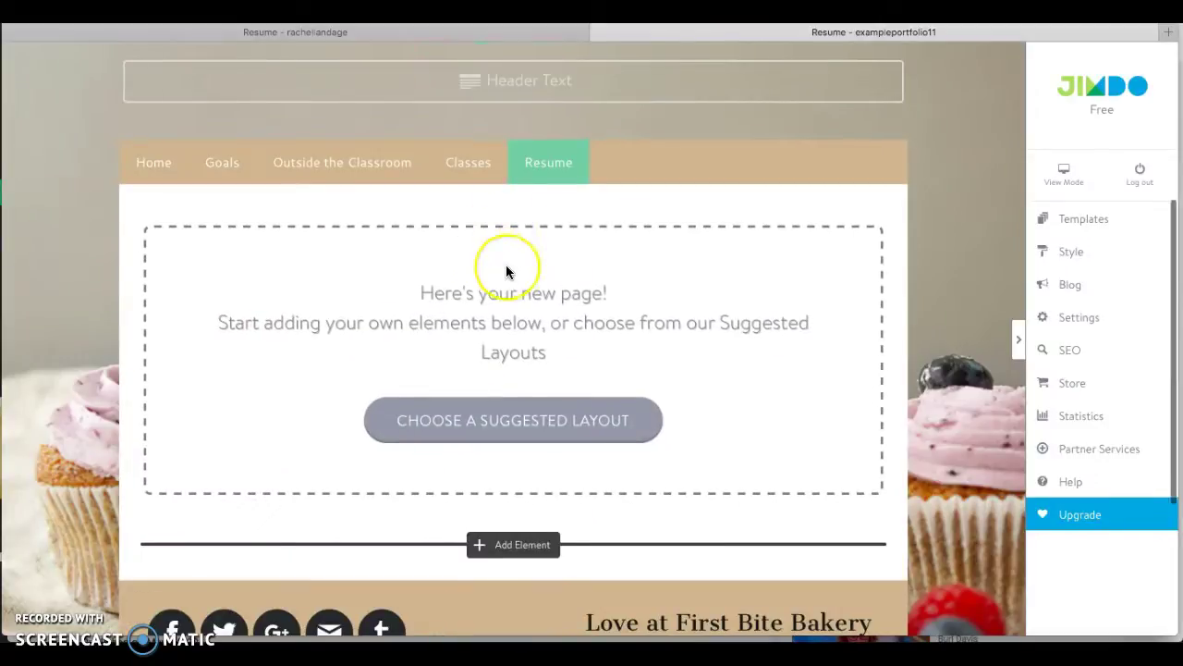
{"action": "scroll", "coordinate": [506, 265], "scroll_direction": "up", "scroll_amount": 2}
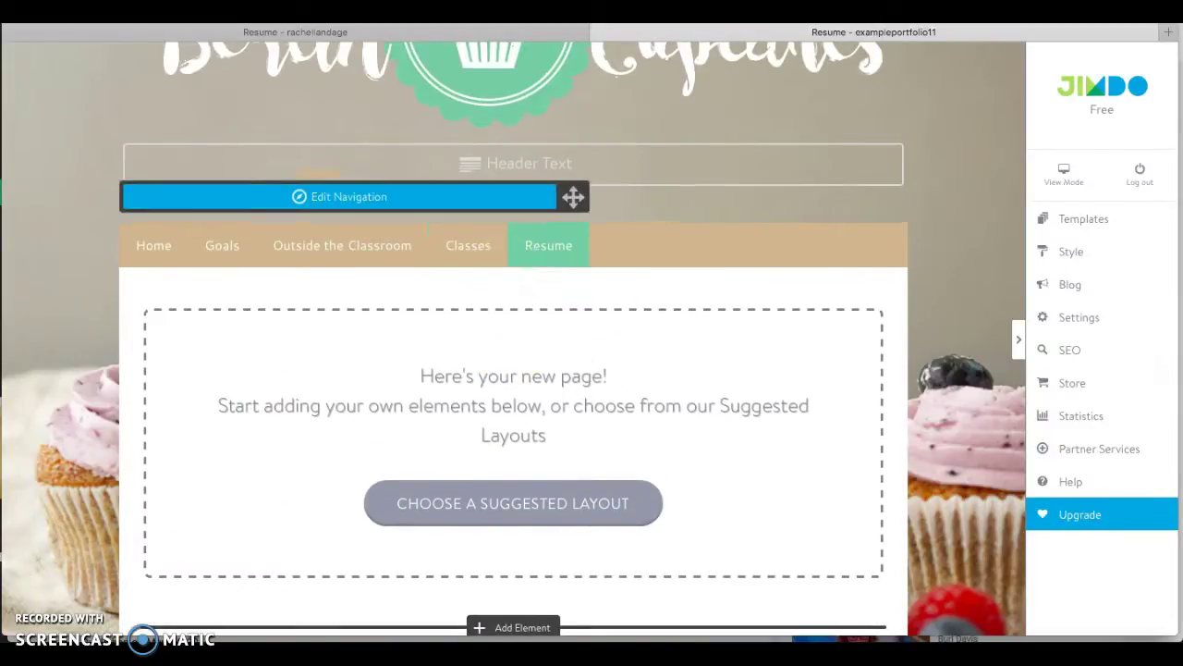